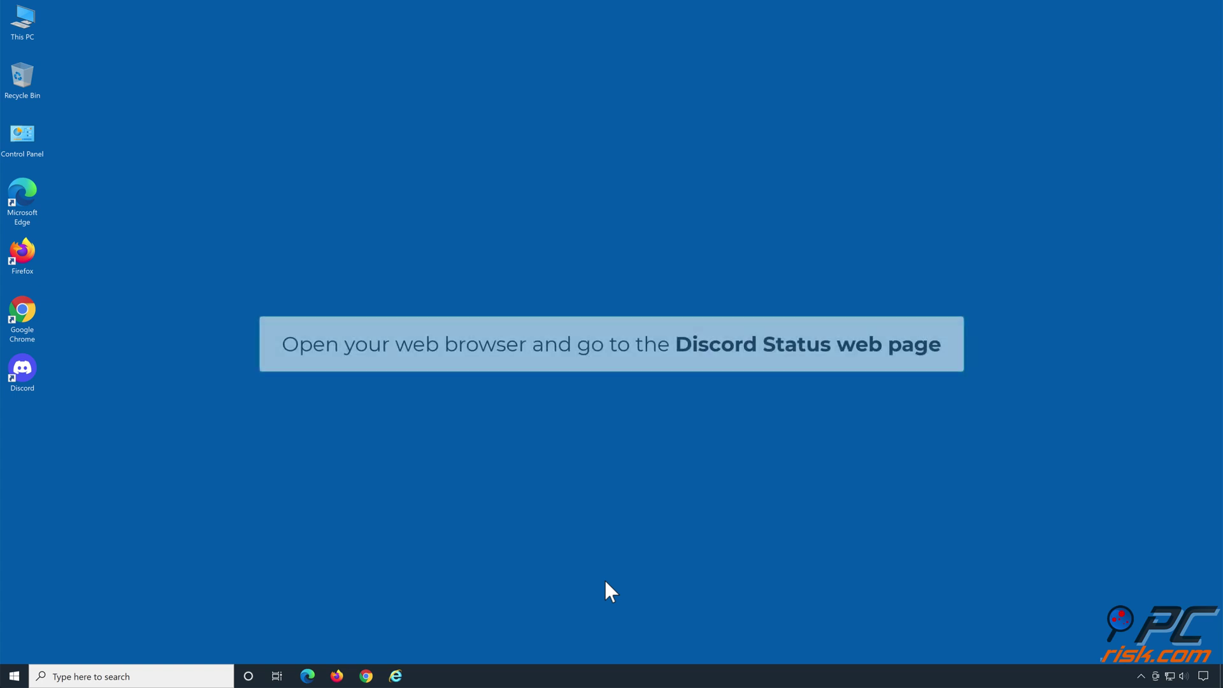
click(307, 676)
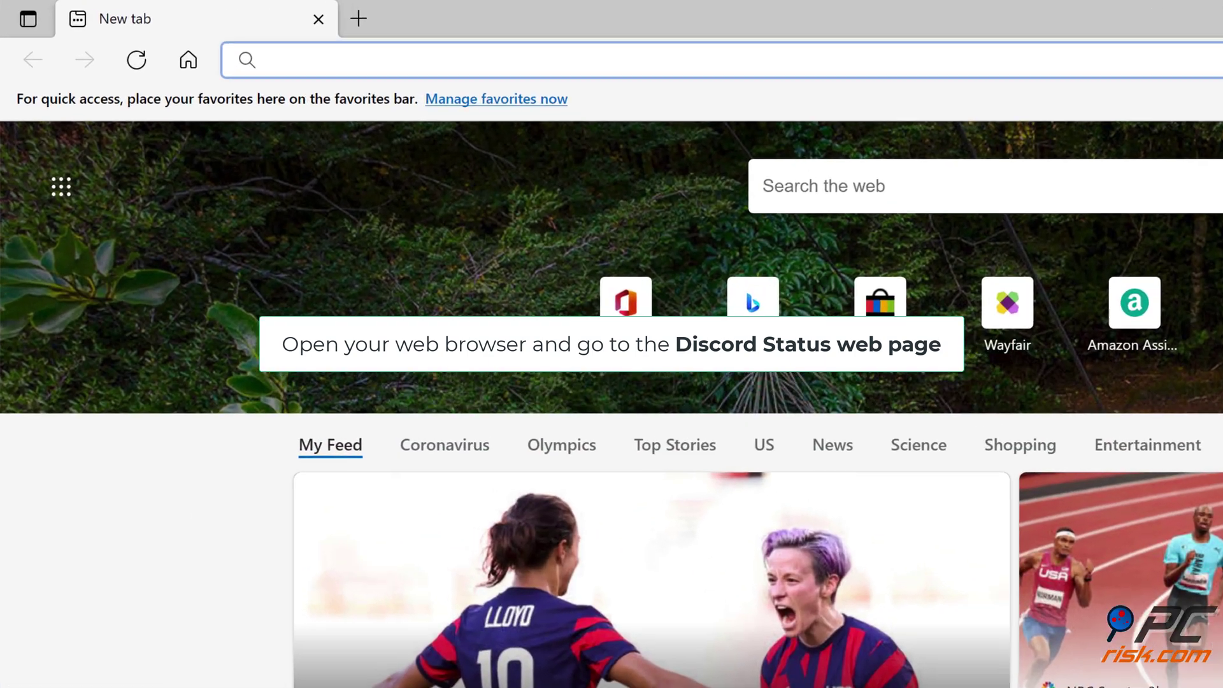
text(https://discordstatus.com/)
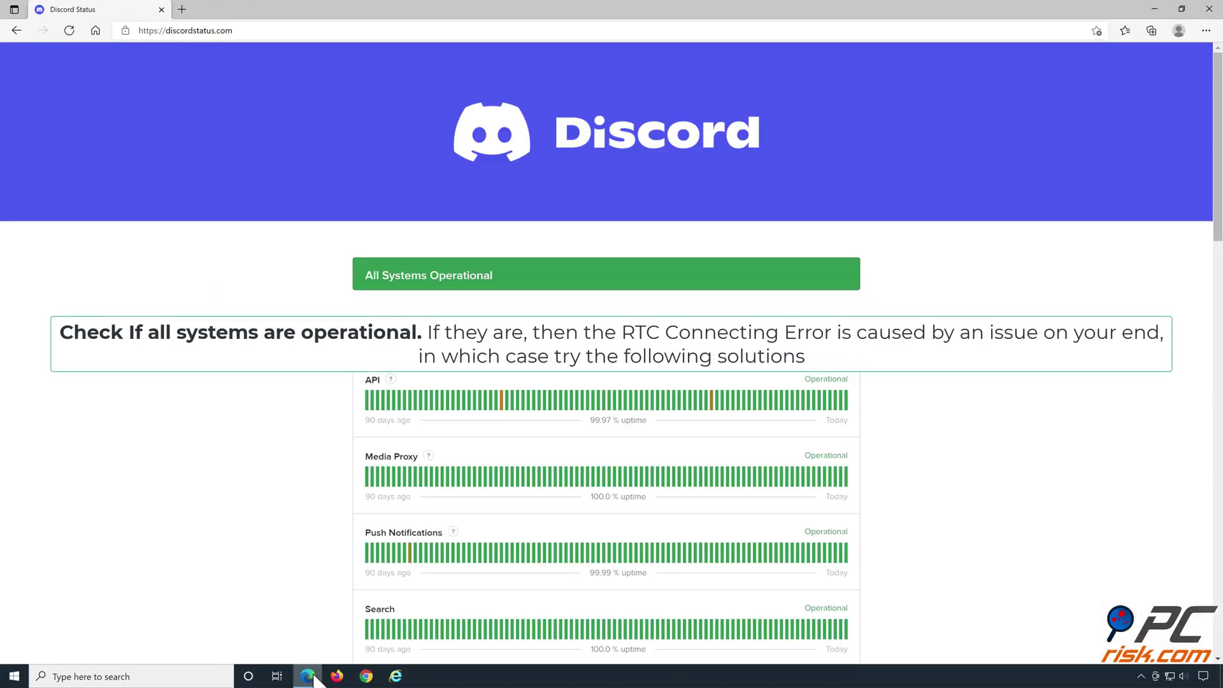
scroll(292, 573, down, 8)
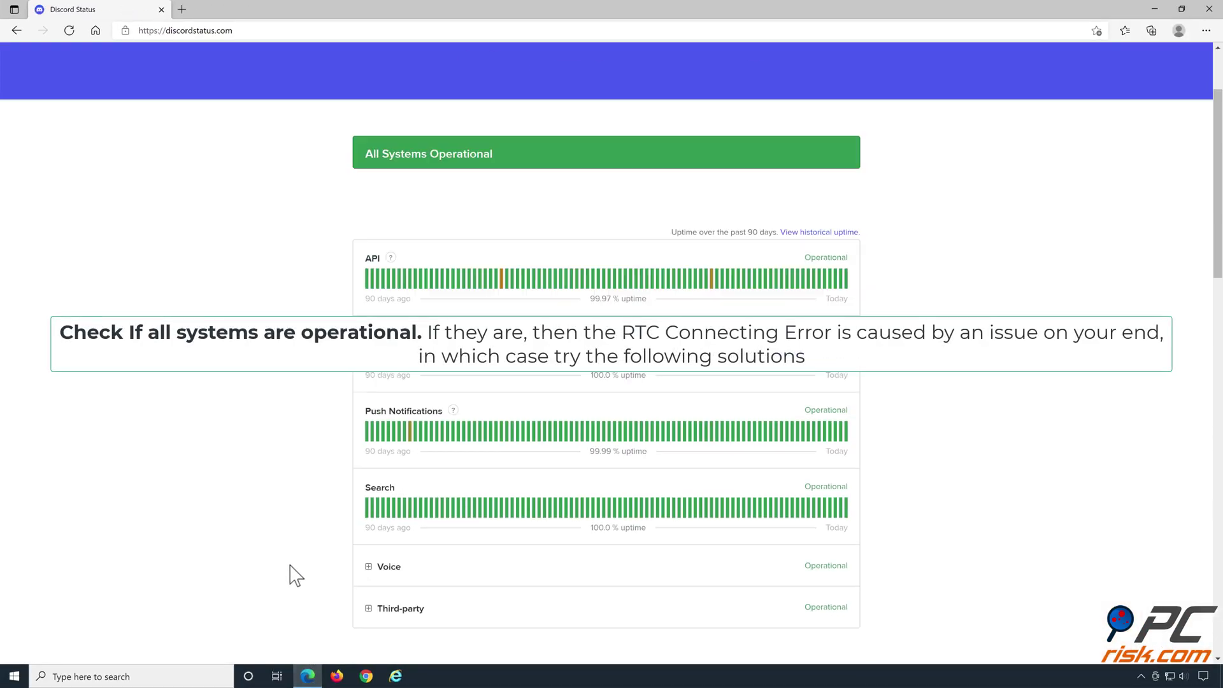
scroll(292, 573, up, 4)
scroll(292, 573, up, 2)
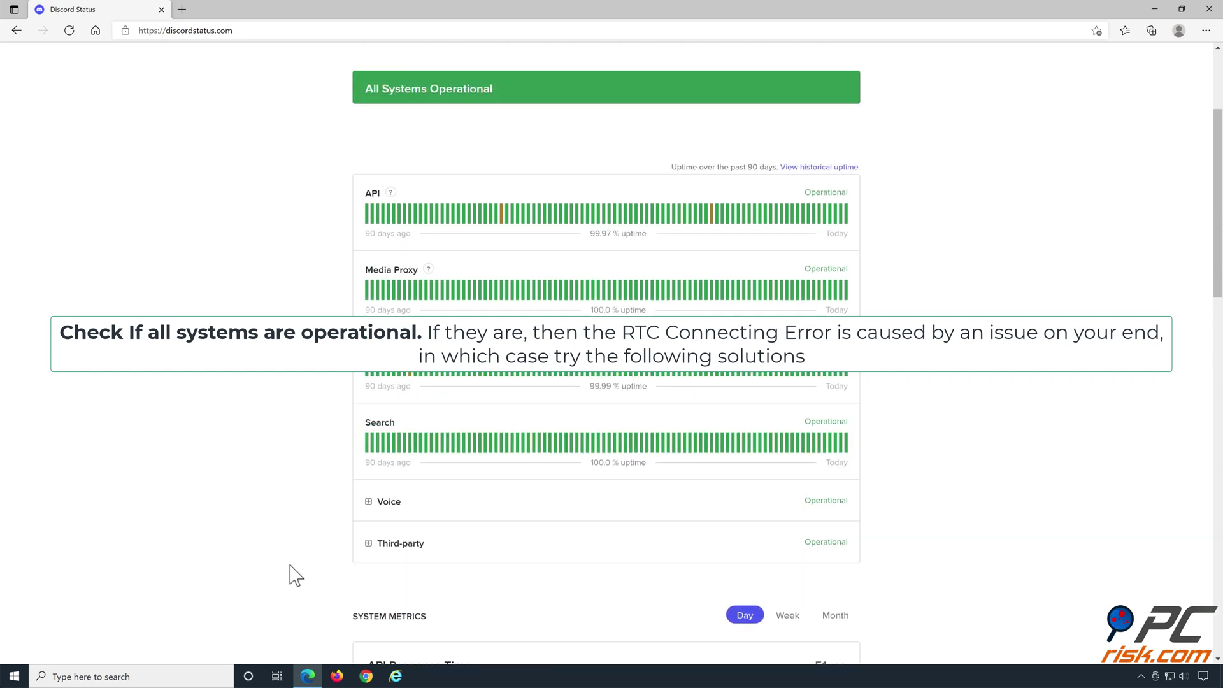
scroll(292, 574, down, 6)
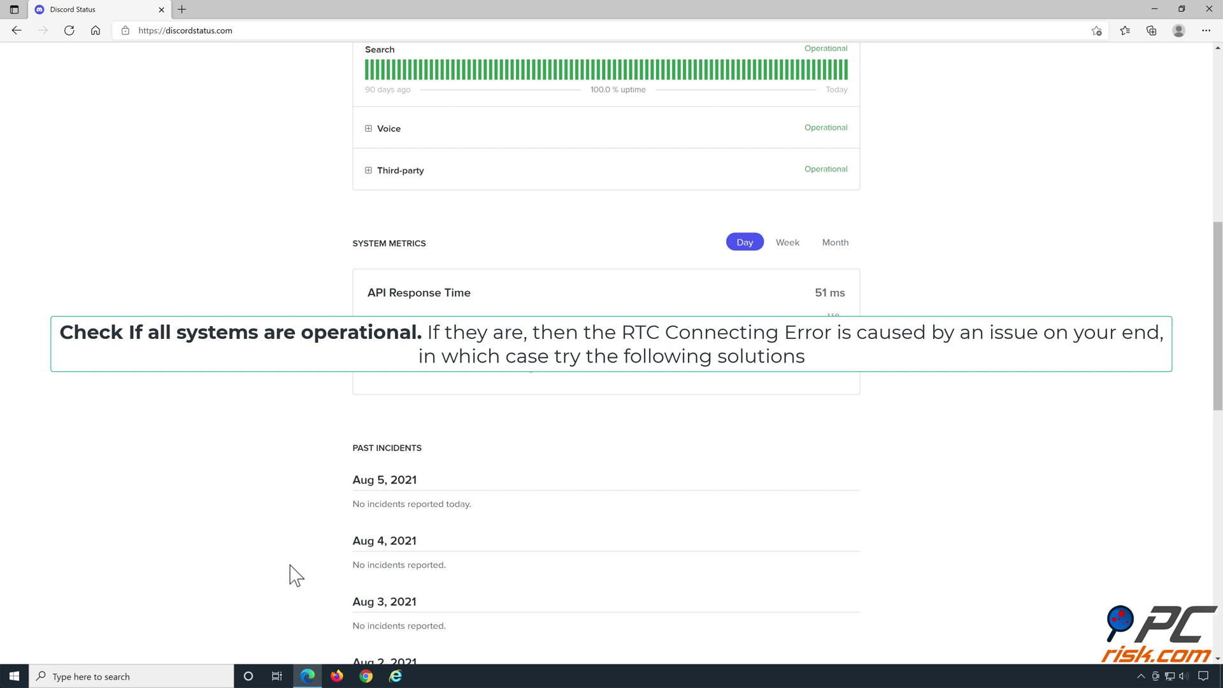
scroll(290, 566, up, 9)
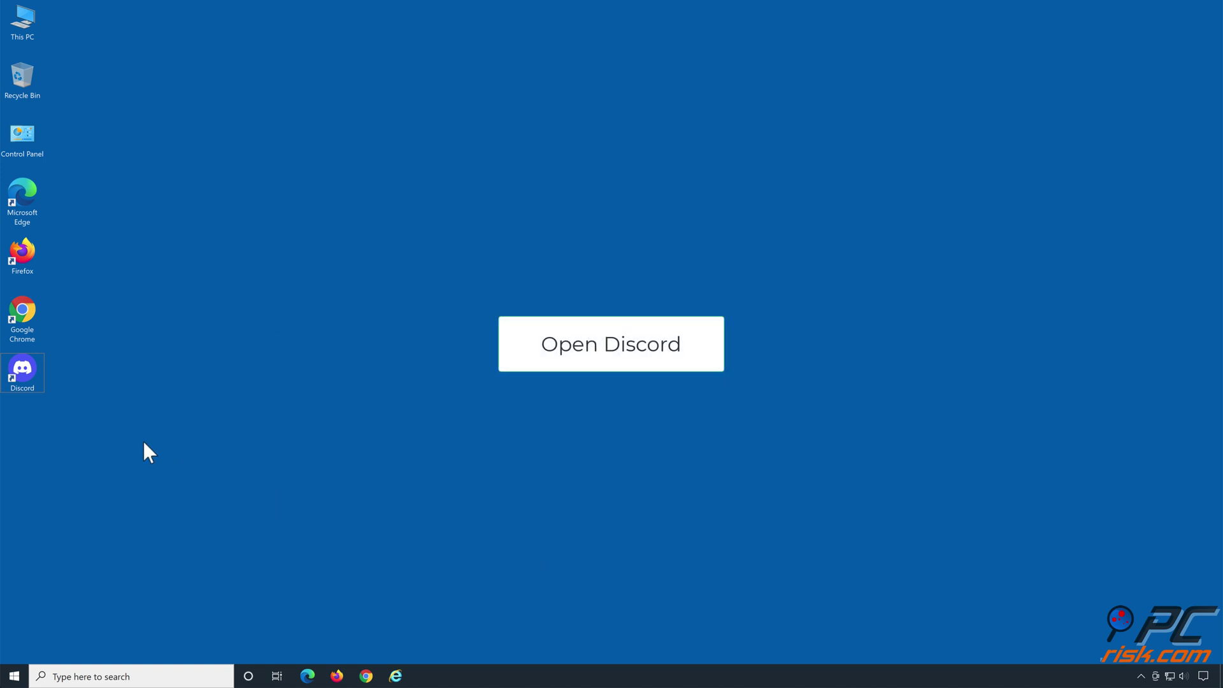
Launch Discord, set the Gaming voice channel's region override to US Central, save the change and close Discord.
double_click(35, 379)
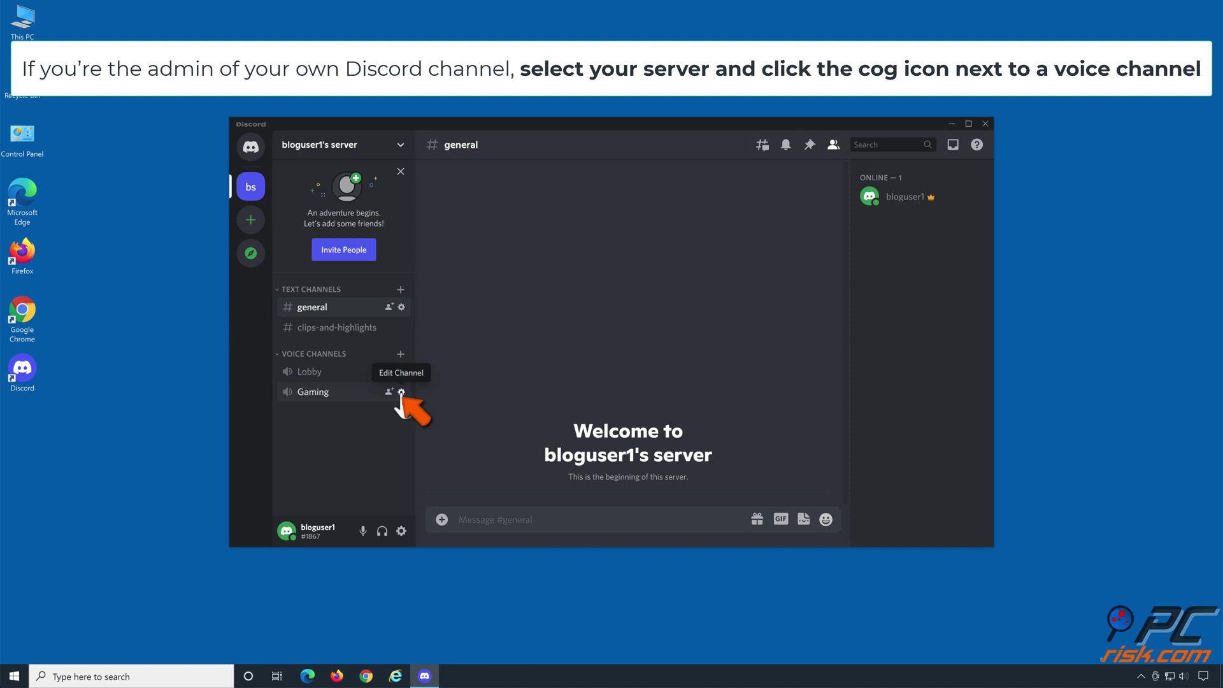
click(401, 392)
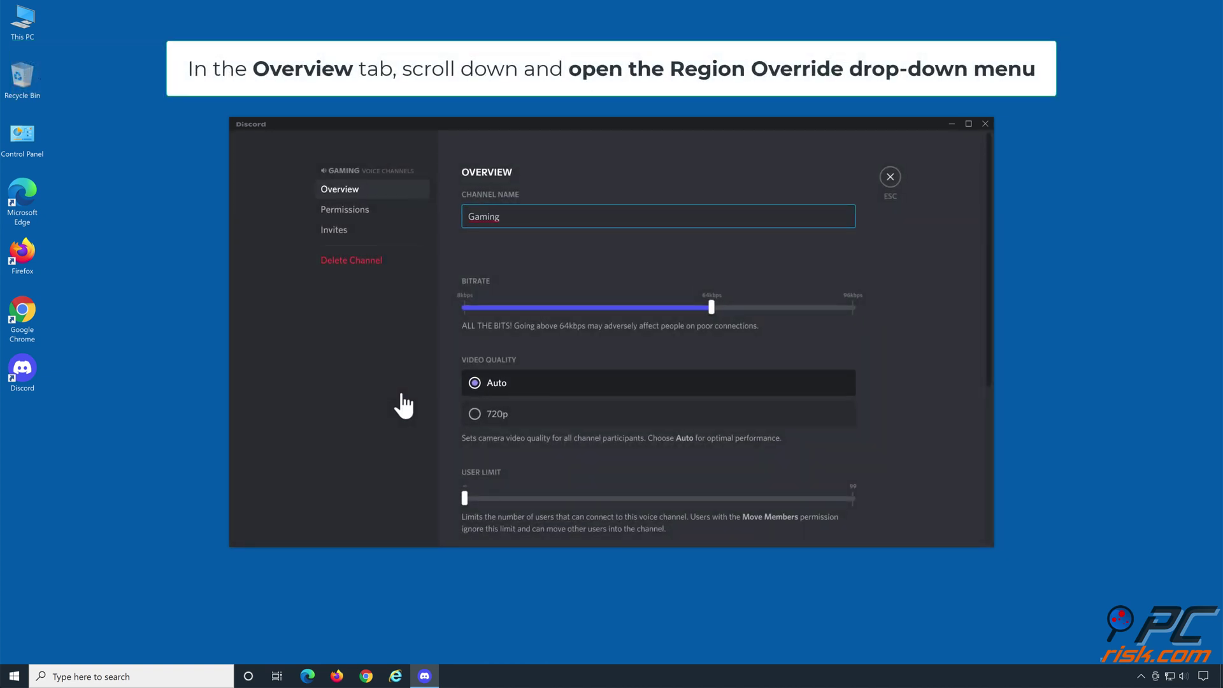
scroll(922, 360, down, 3)
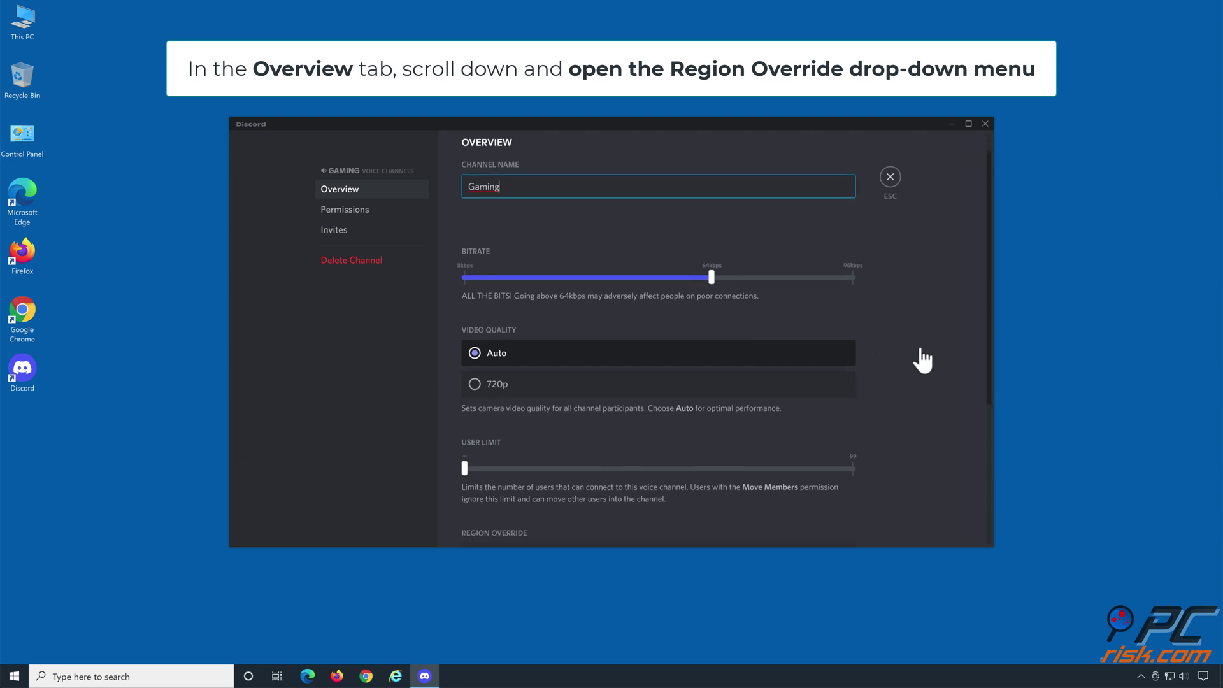
scroll(921, 361, down, 3)
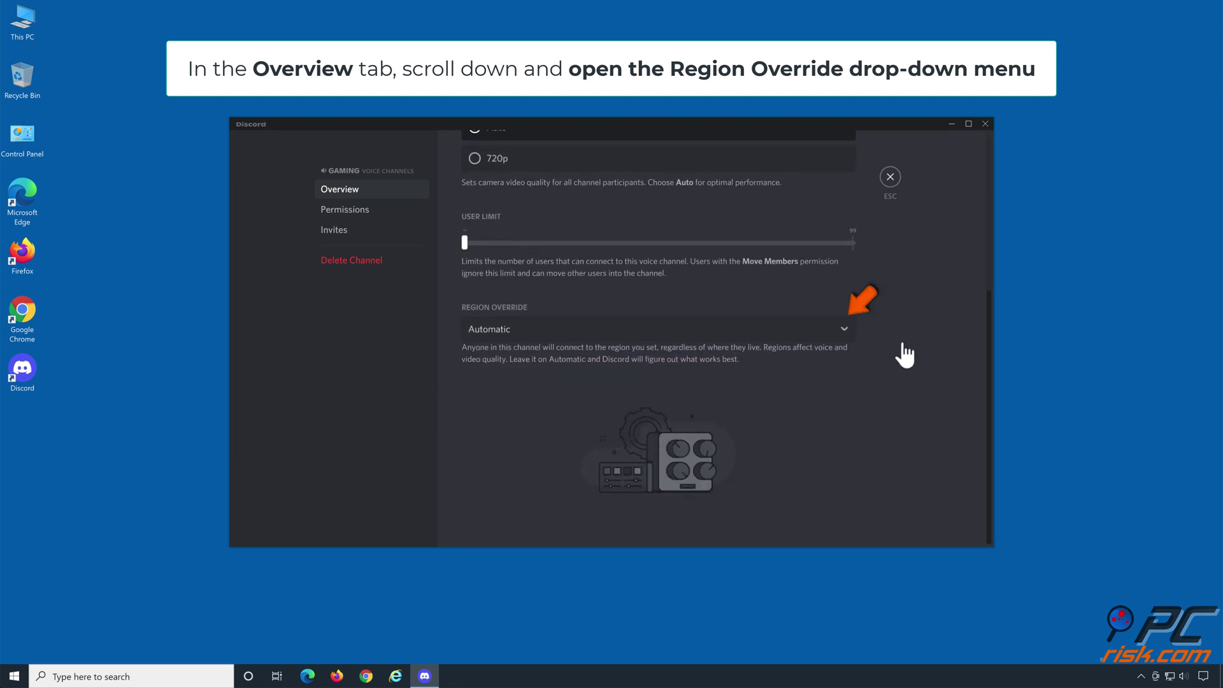
click(849, 345)
scroll(732, 386, down, 4)
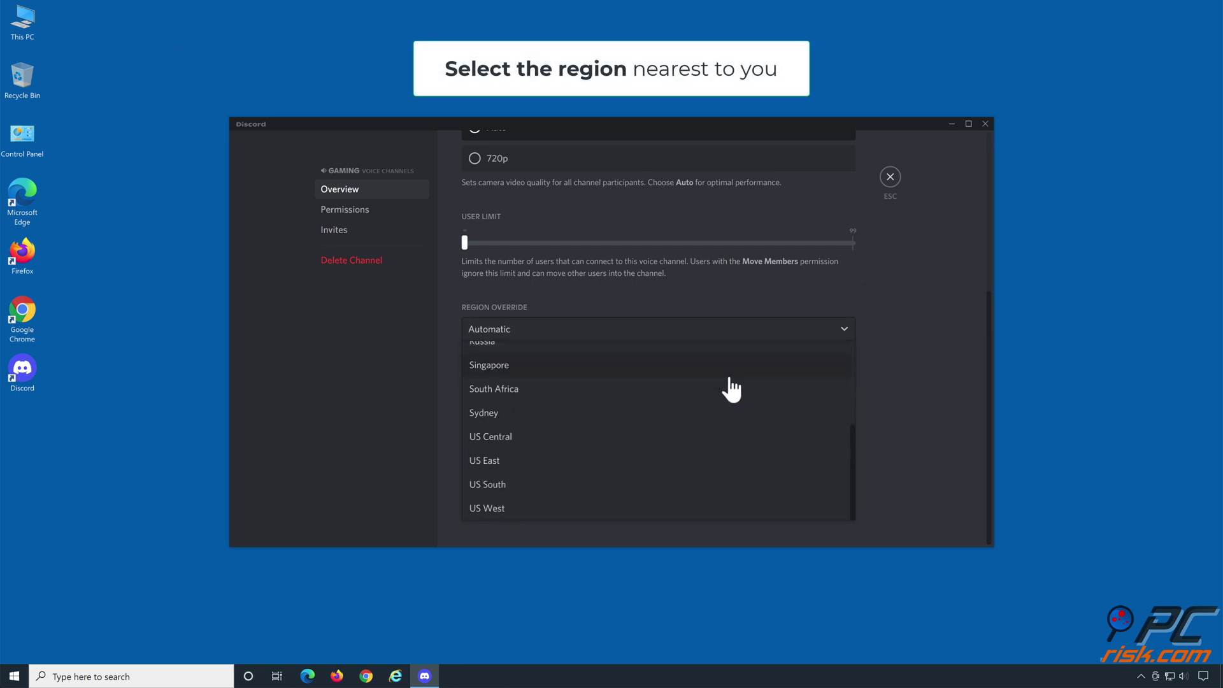
click(528, 443)
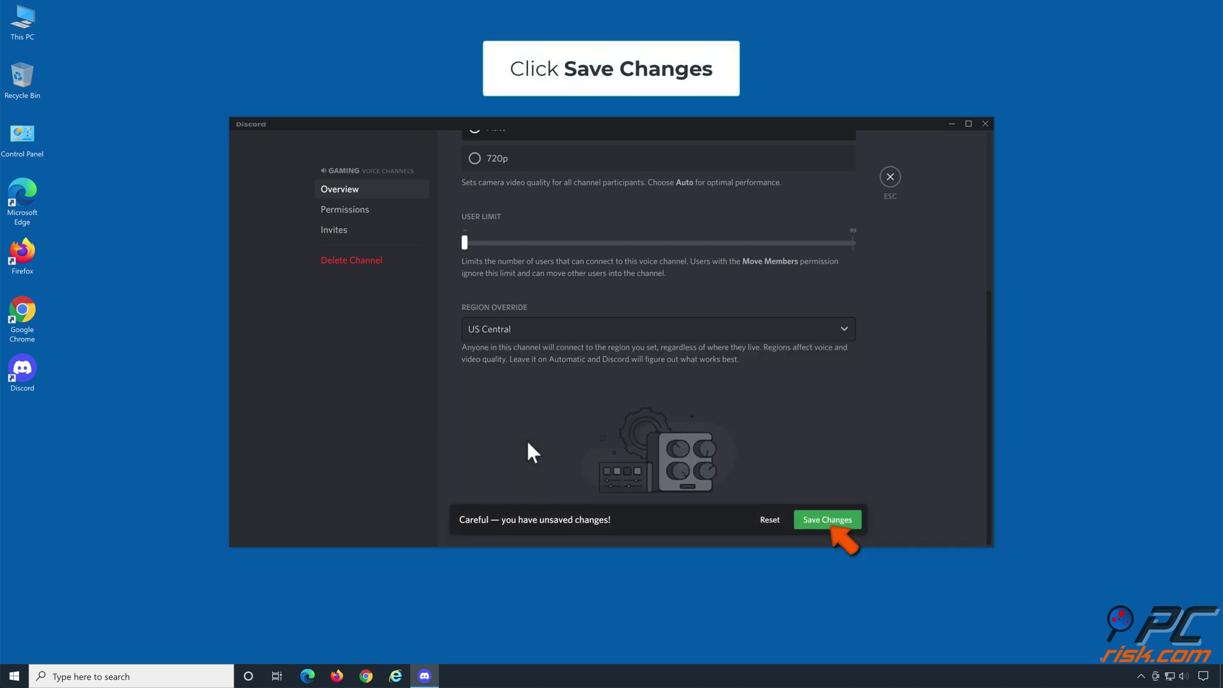
click(828, 521)
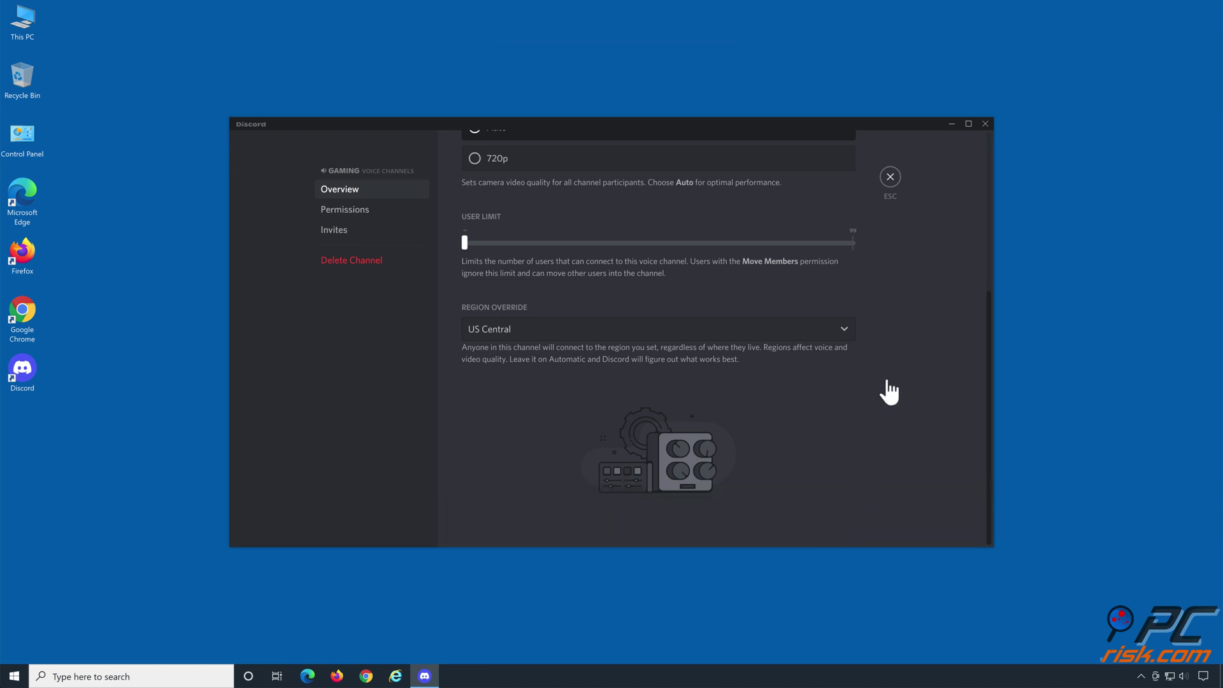
click(890, 177)
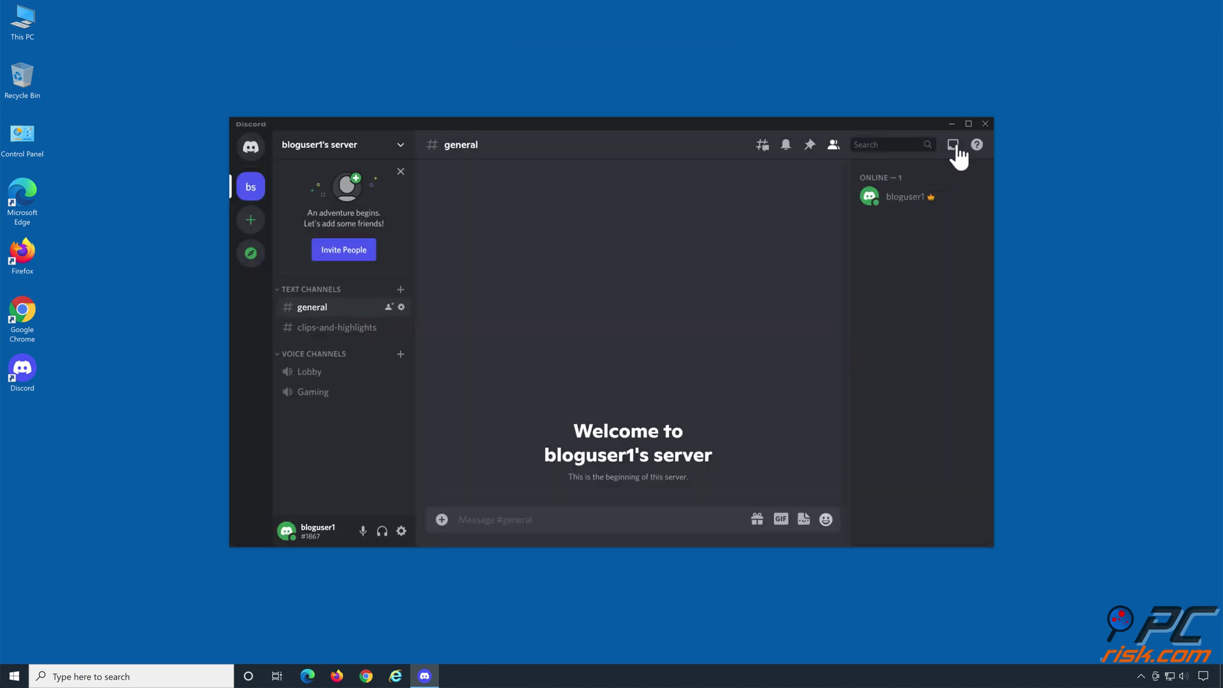
click(985, 124)
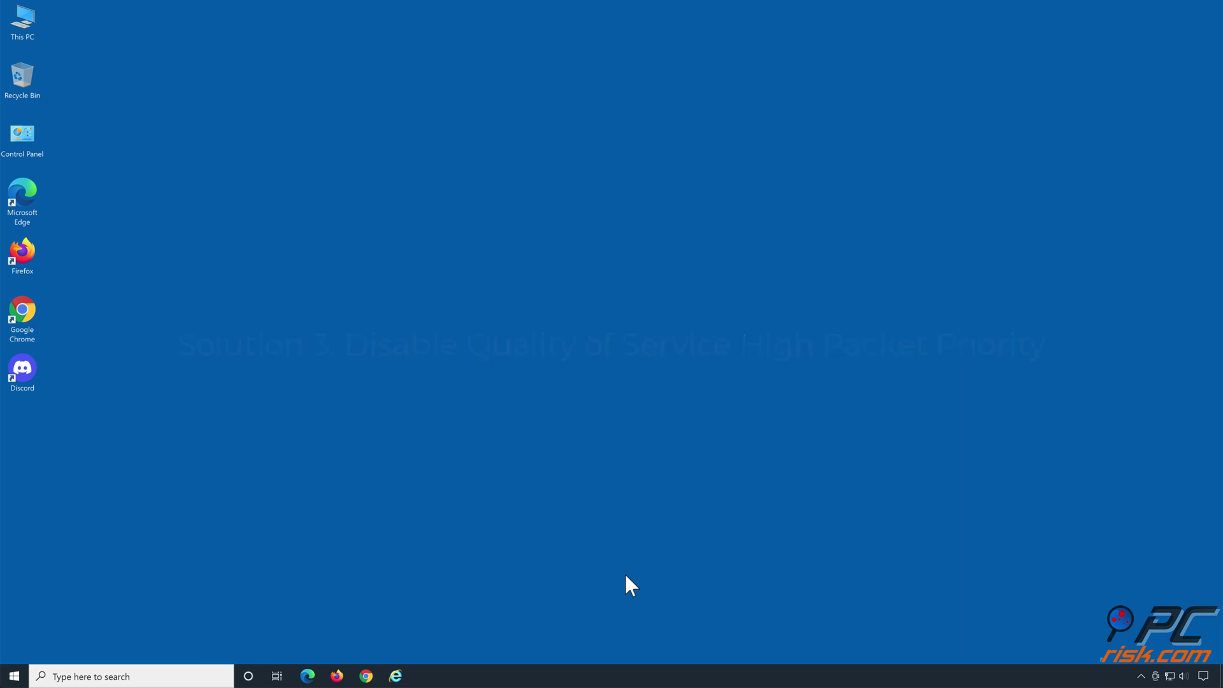
Reopen Discord, disable Quality of Service High Packet Priority in the Voice & Video settings, and close the app.
double_click(28, 384)
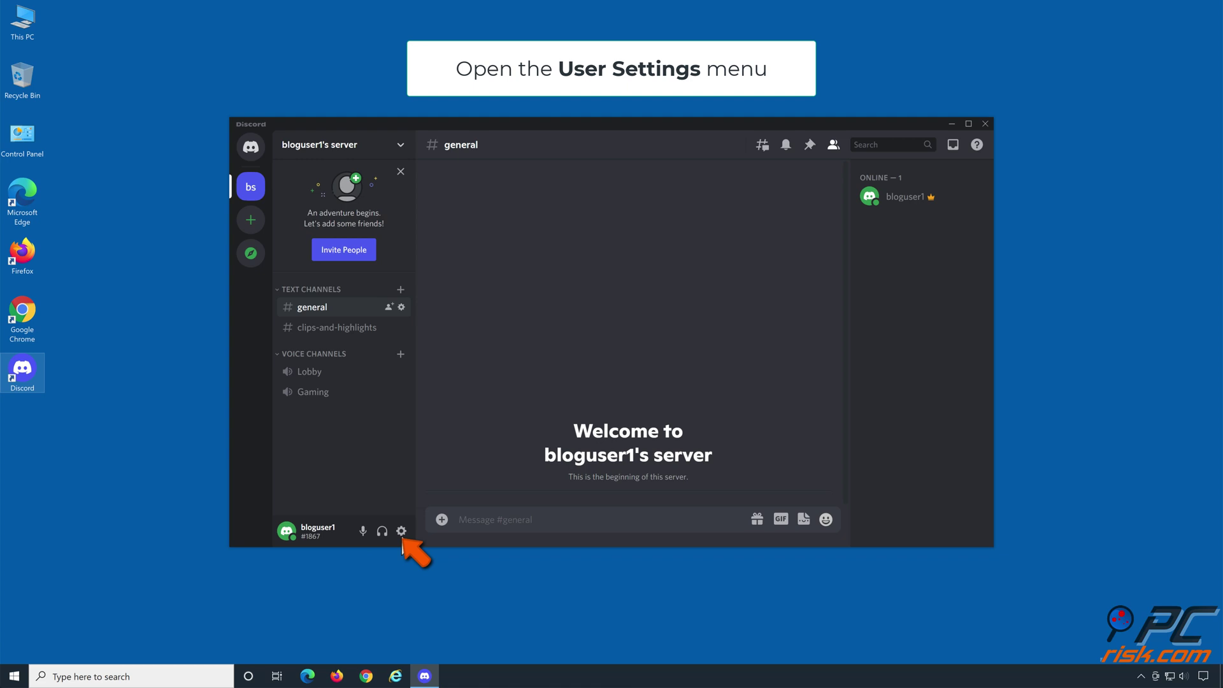
click(401, 531)
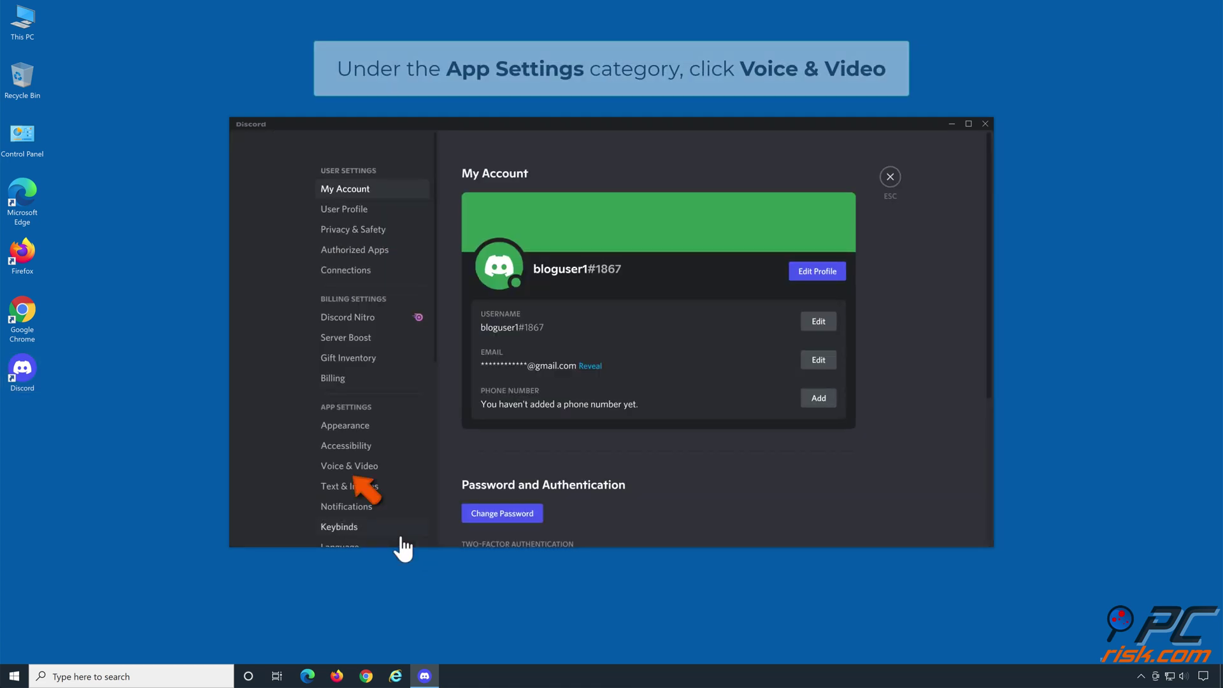
click(384, 470)
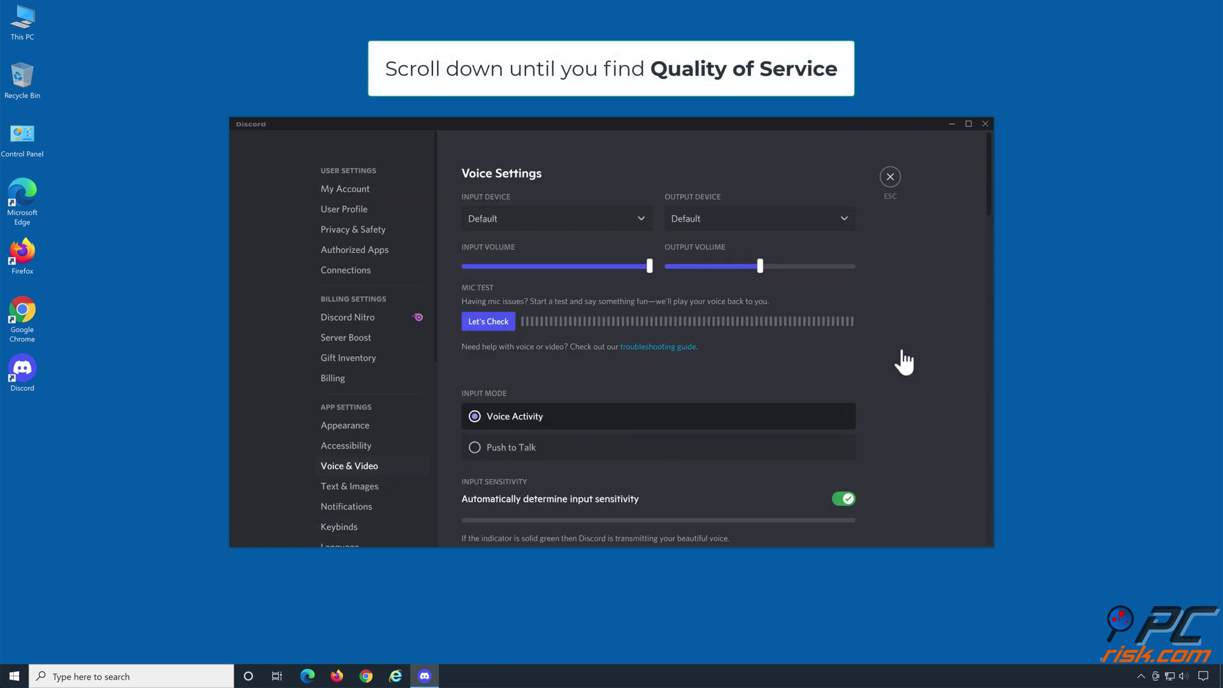
scroll(904, 362, down, 10)
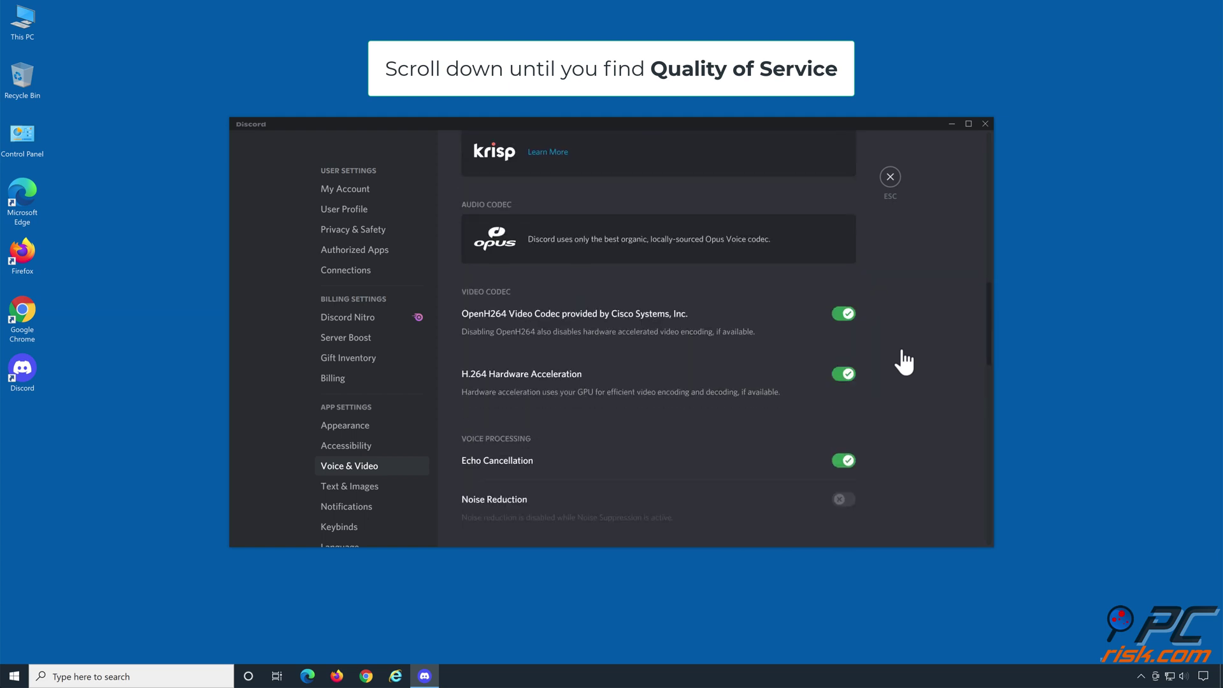
scroll(904, 362, down, 6)
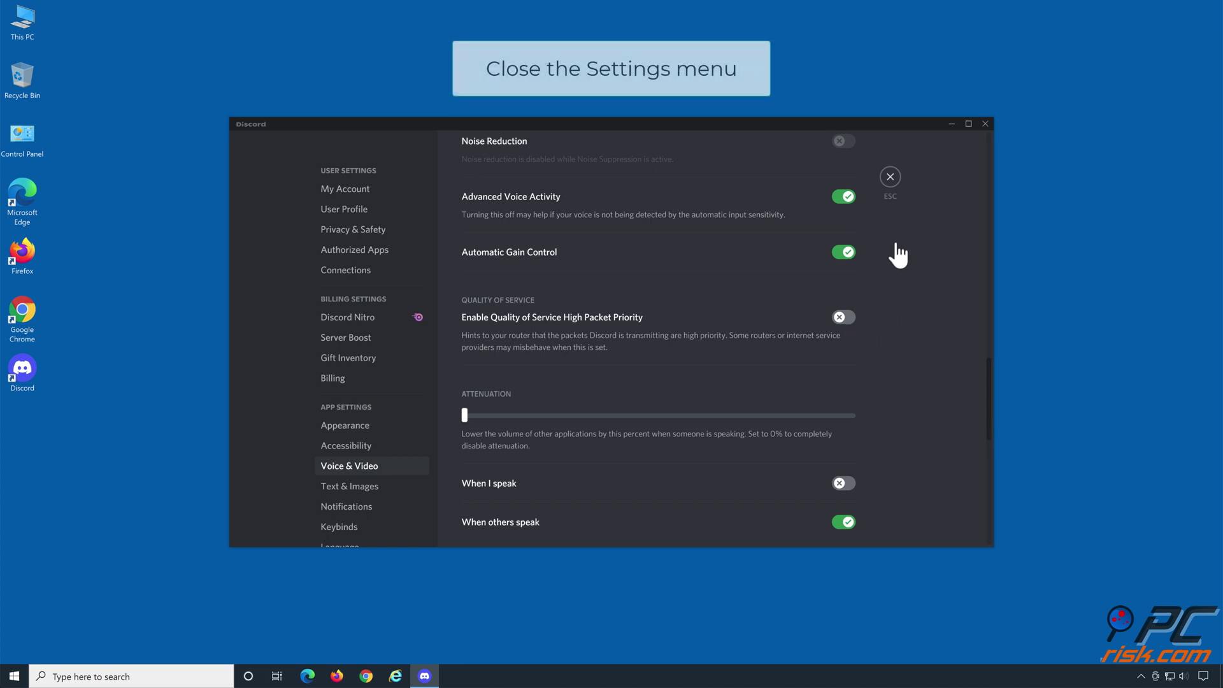
click(890, 180)
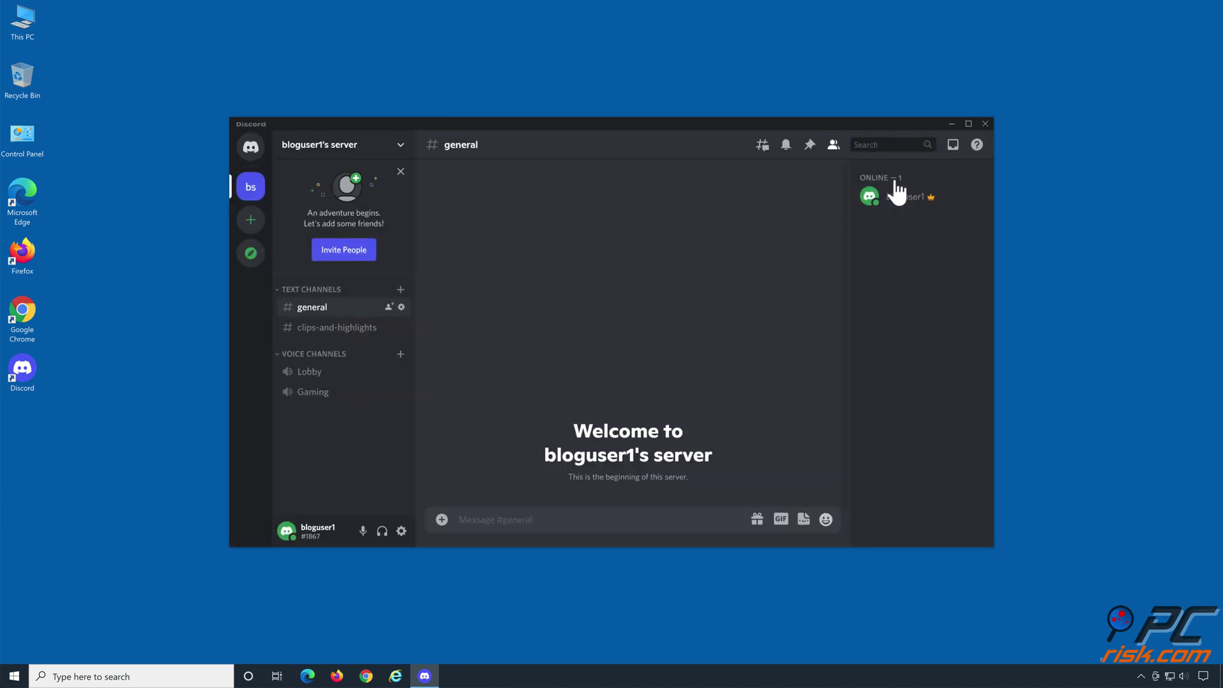
click(985, 124)
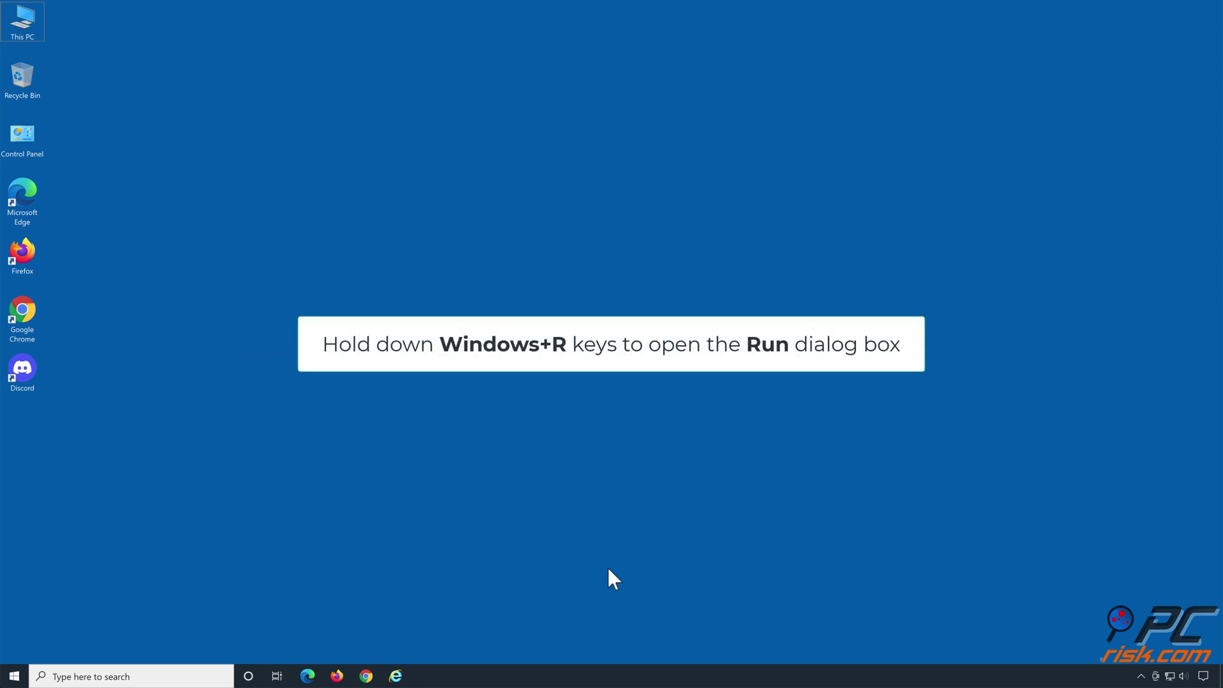
Open Windows Defender Firewall by running firewall.cpl and unlock its list of allowed apps for editing.
key(super+r)
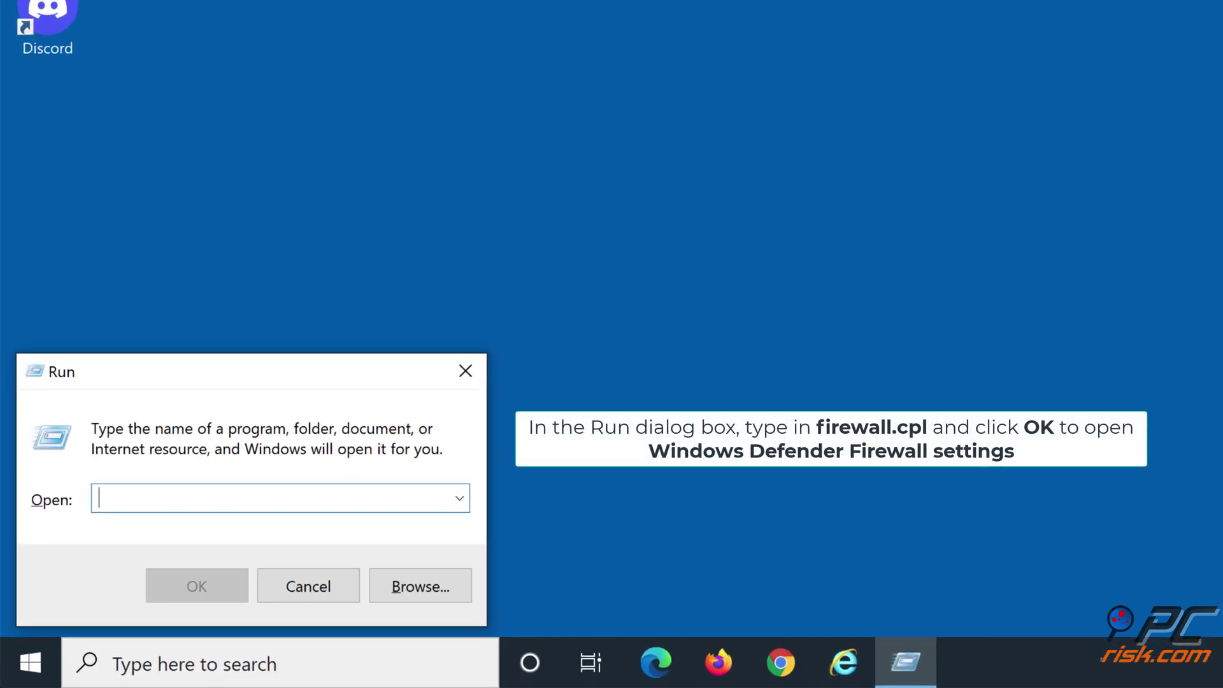
text(firewall)
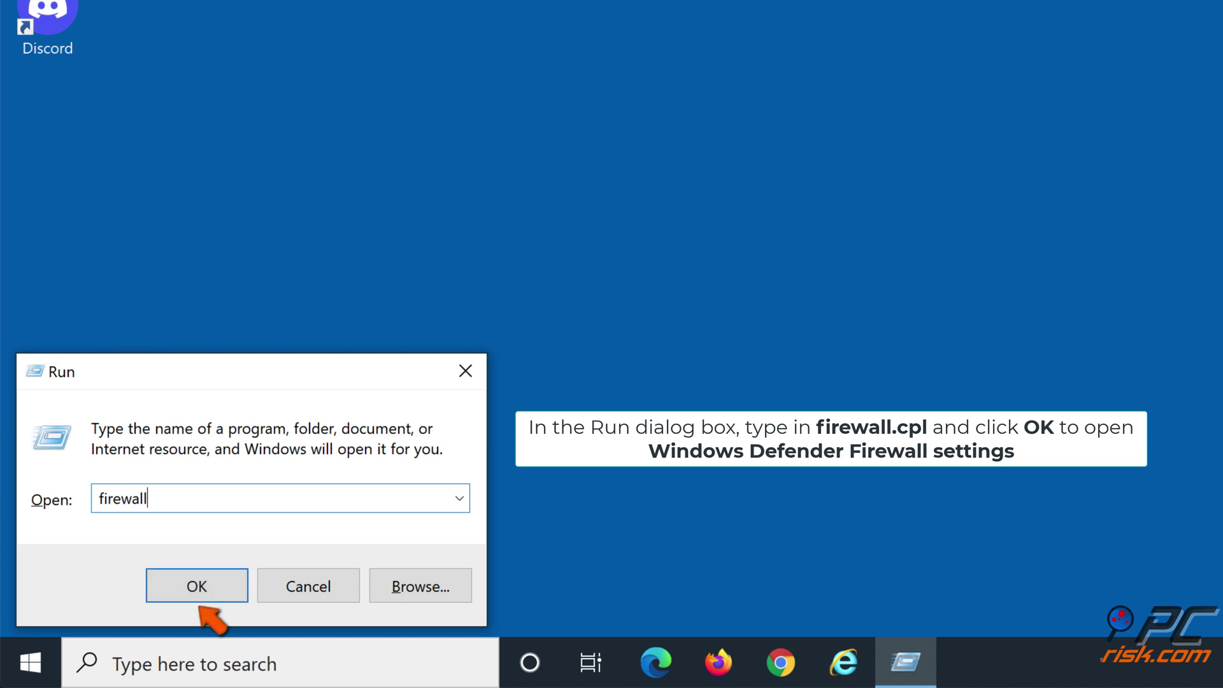
text(.cpl)
click(200, 595)
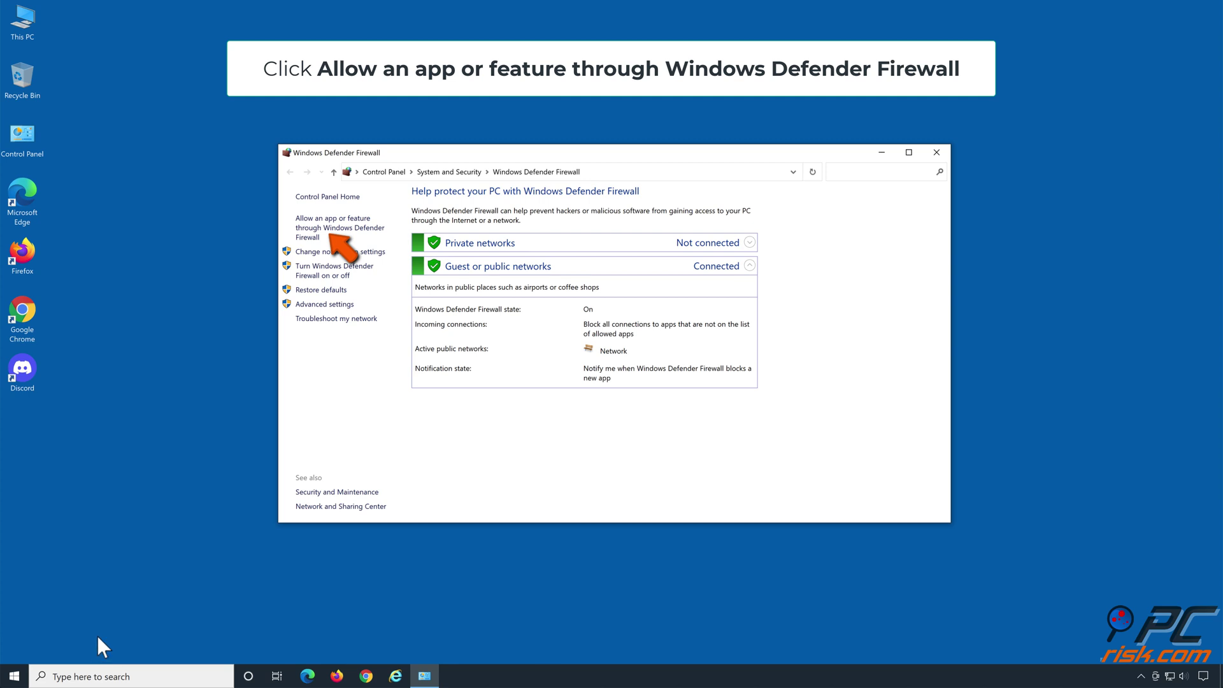
click(338, 227)
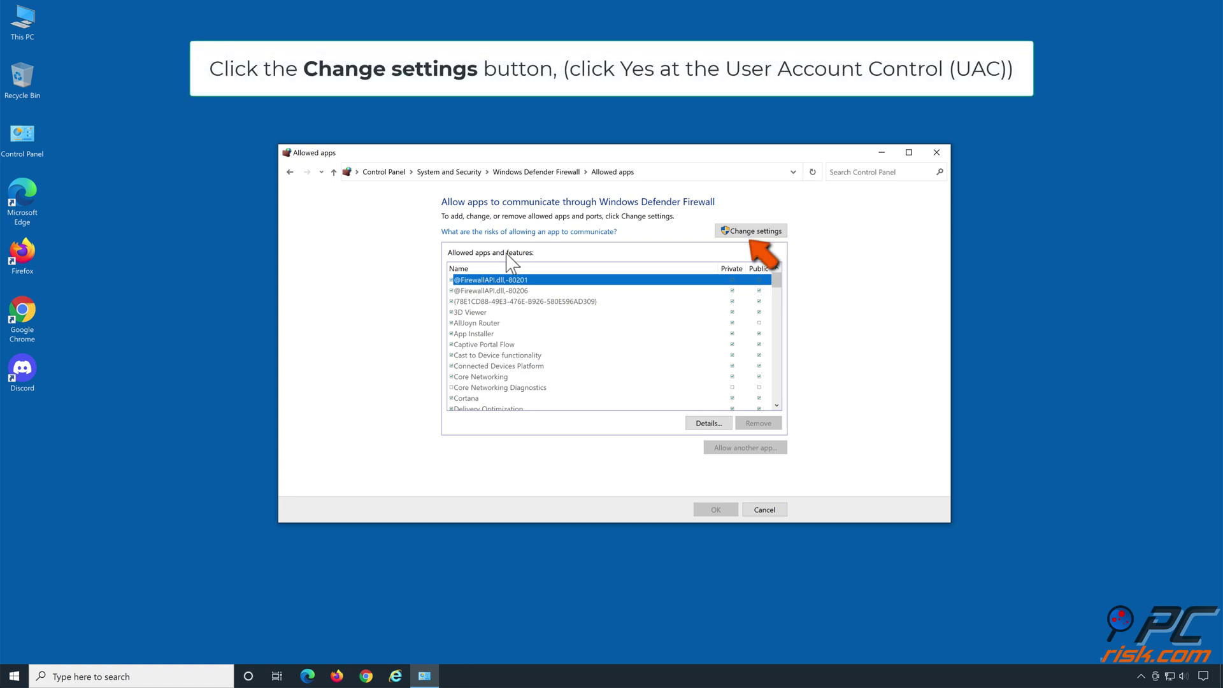
click(751, 231)
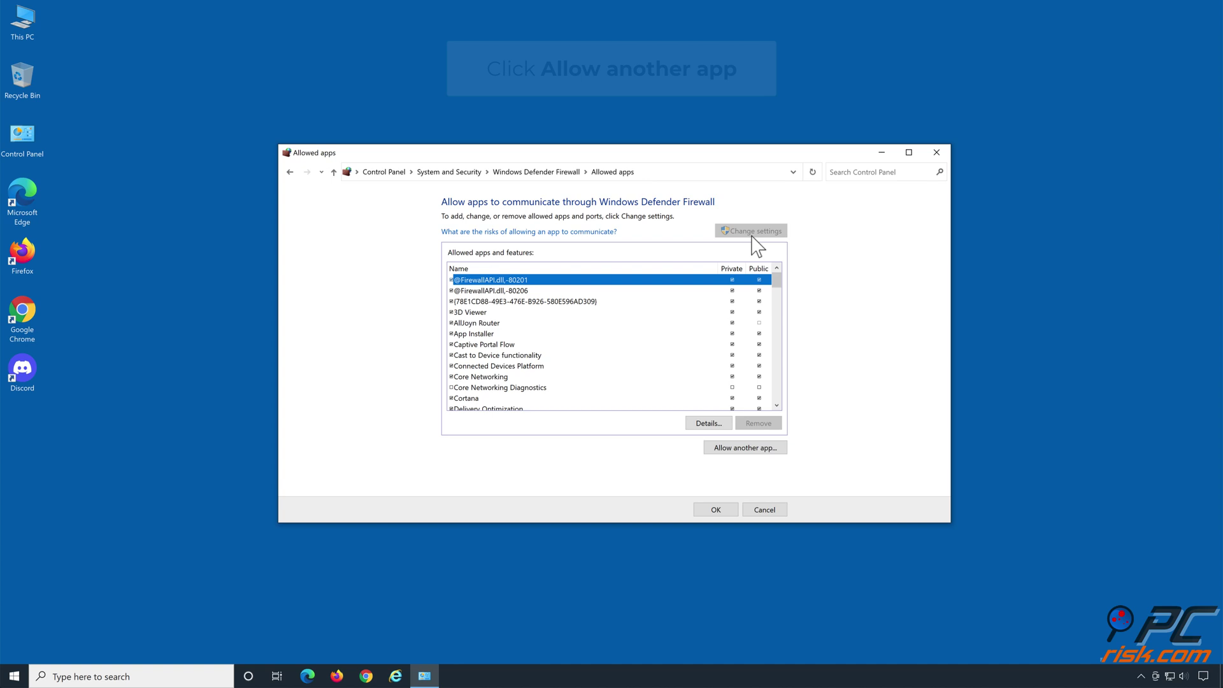
Add the Update application from %LocalAppData%\Discord to the firewall's allowed apps.
click(746, 448)
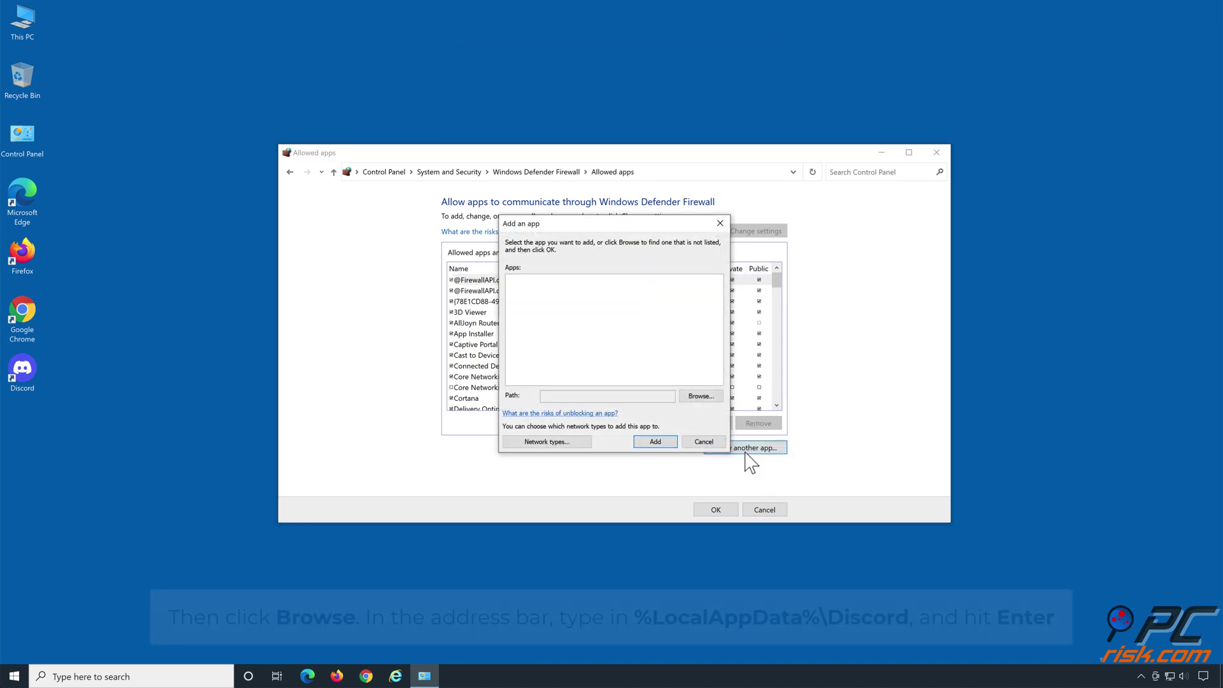
click(699, 401)
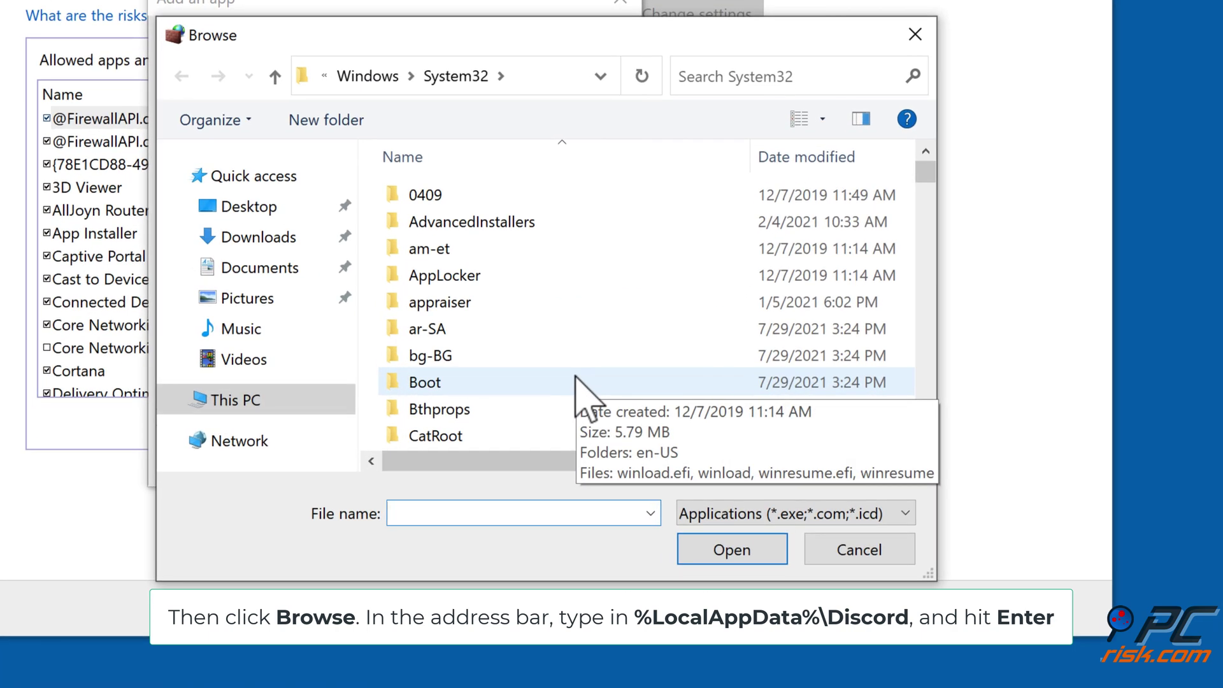
click(539, 80)
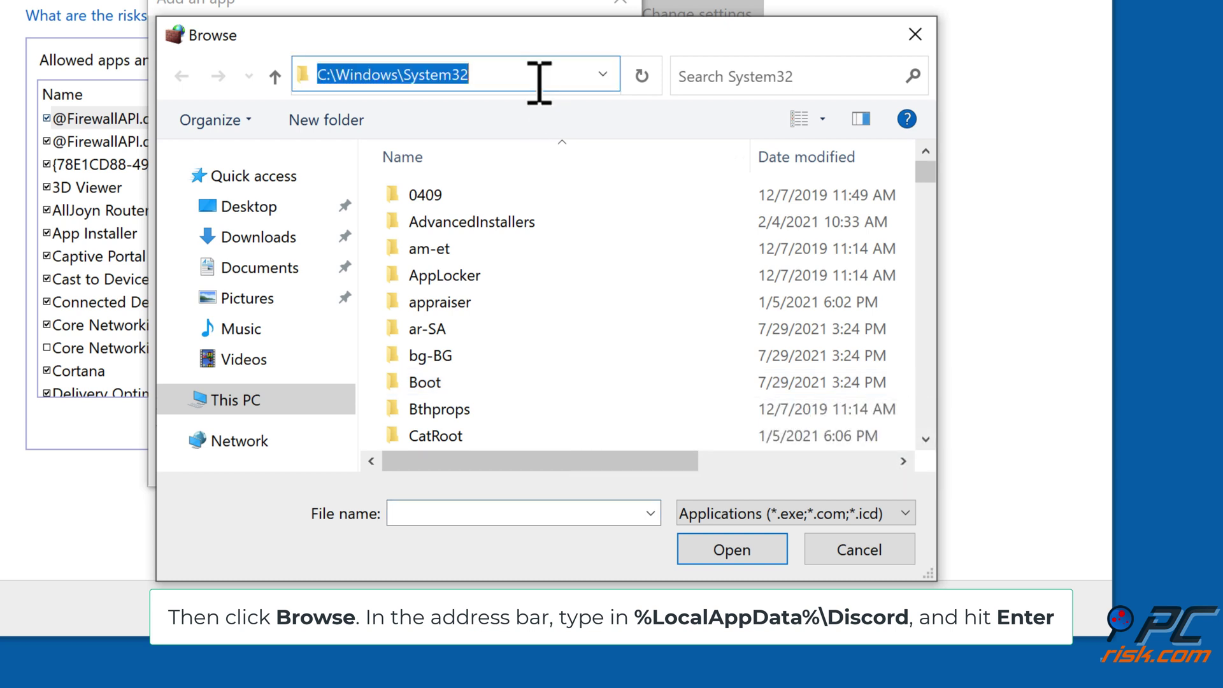
text(%LocalAppData%\Discord)
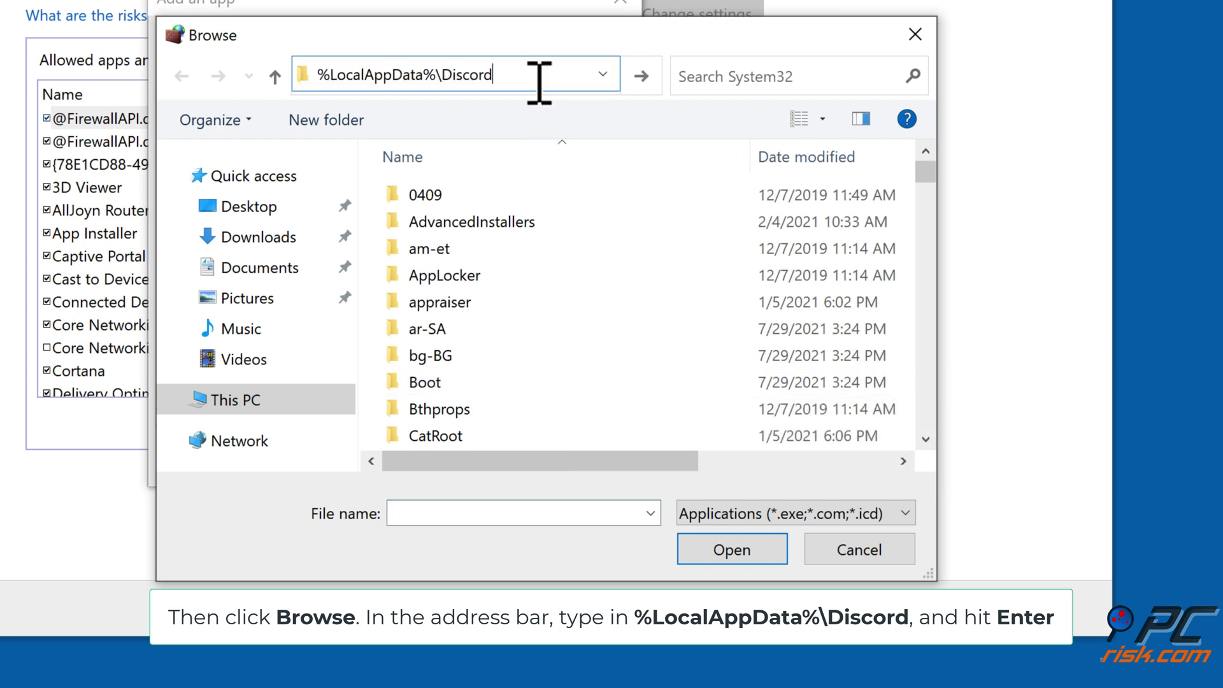
key(Return)
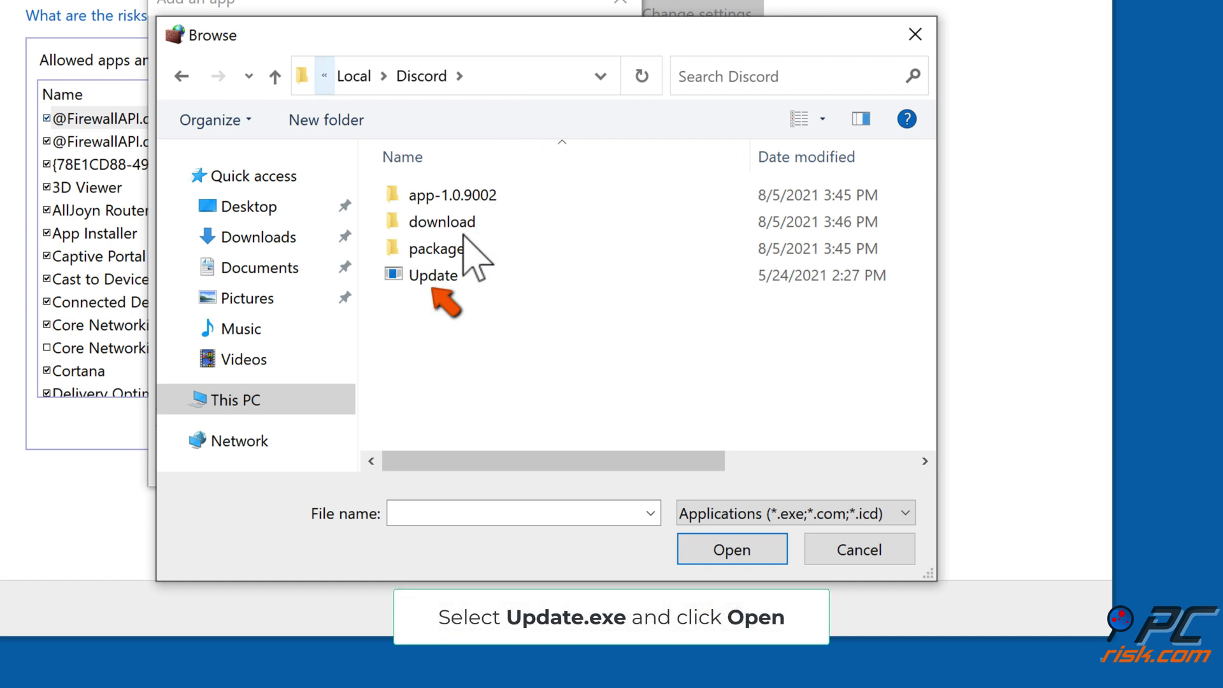
click(442, 281)
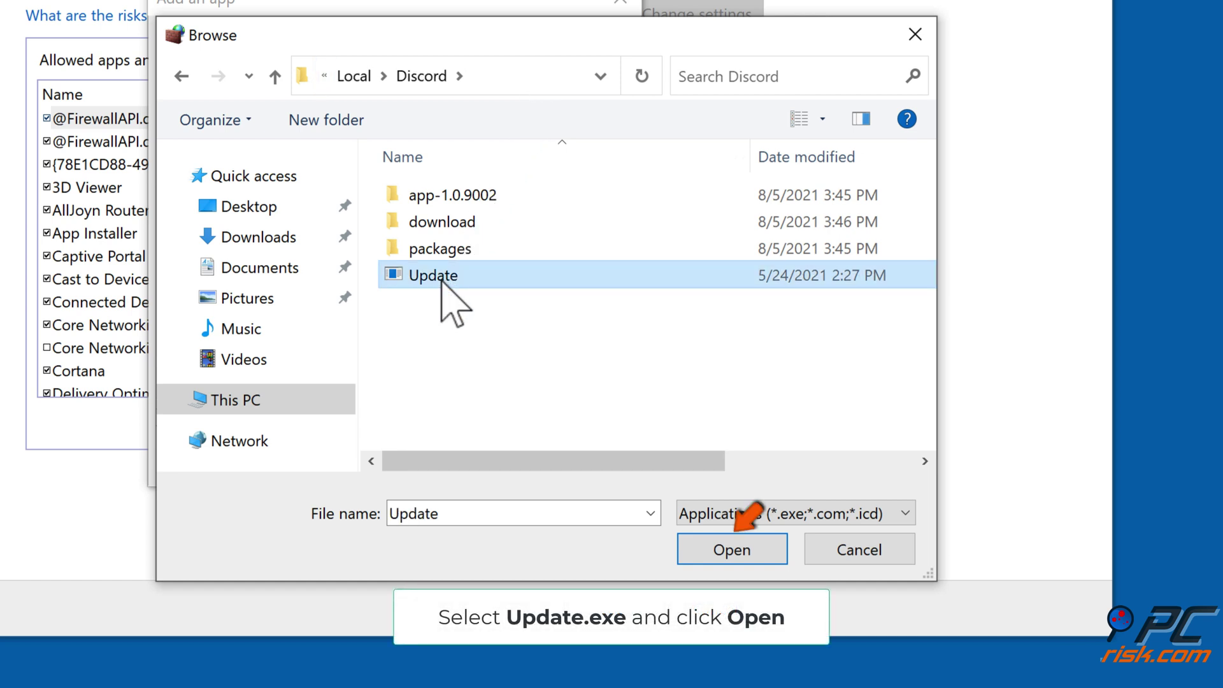
click(725, 559)
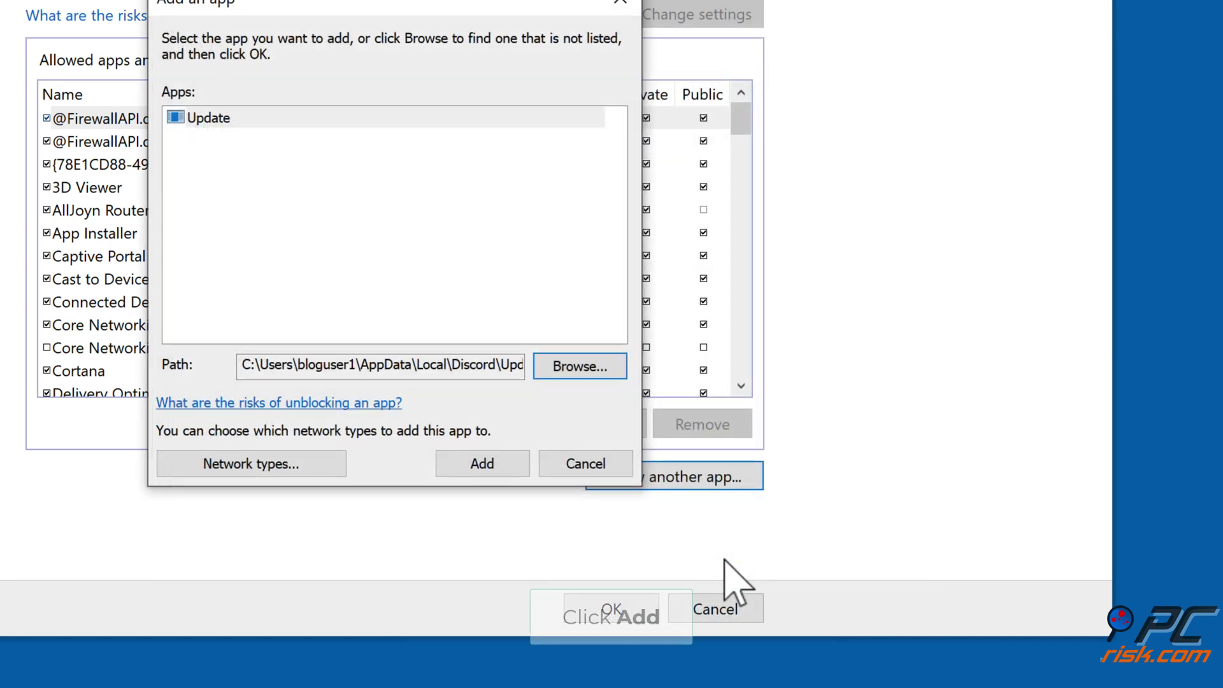
click(487, 470)
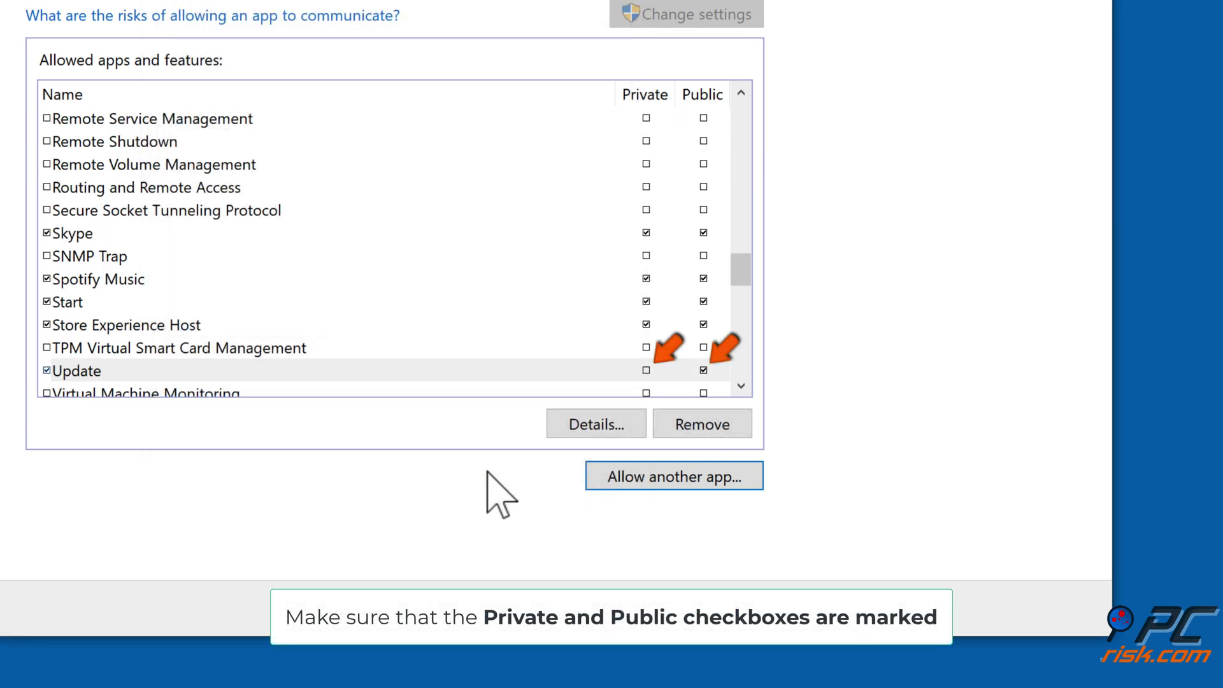
Allow the Update app through the firewall on private networks too, save the change and close Windows Defender Firewall.
click(646, 370)
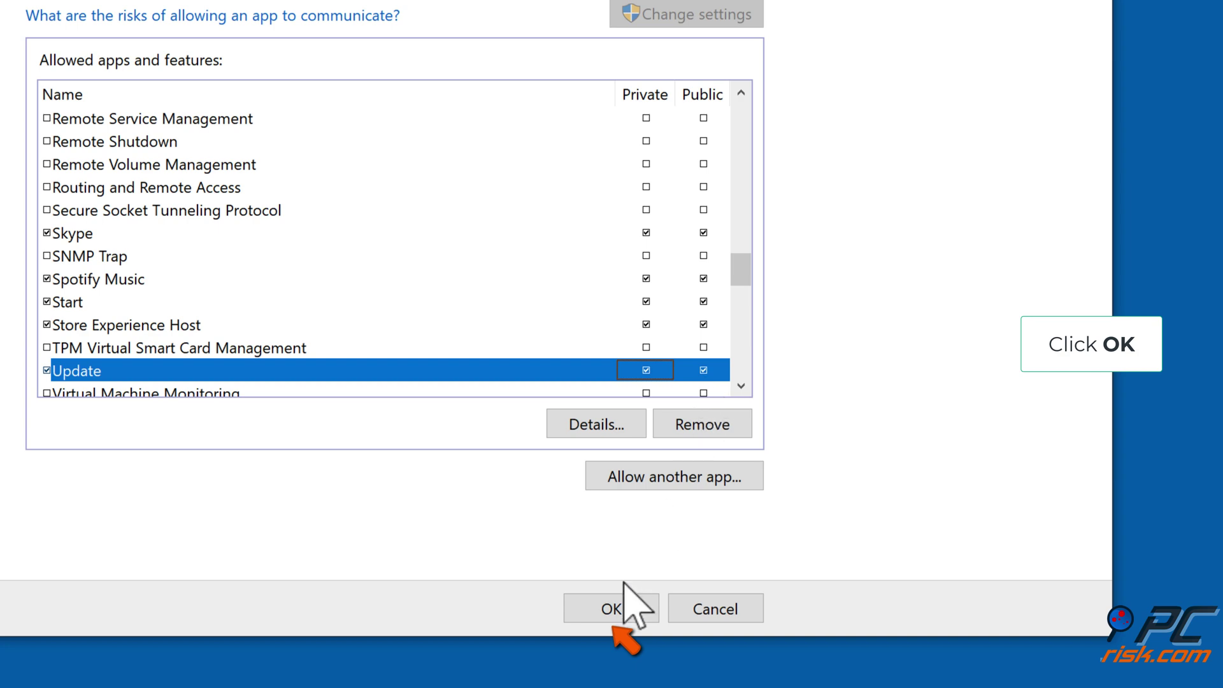
click(613, 609)
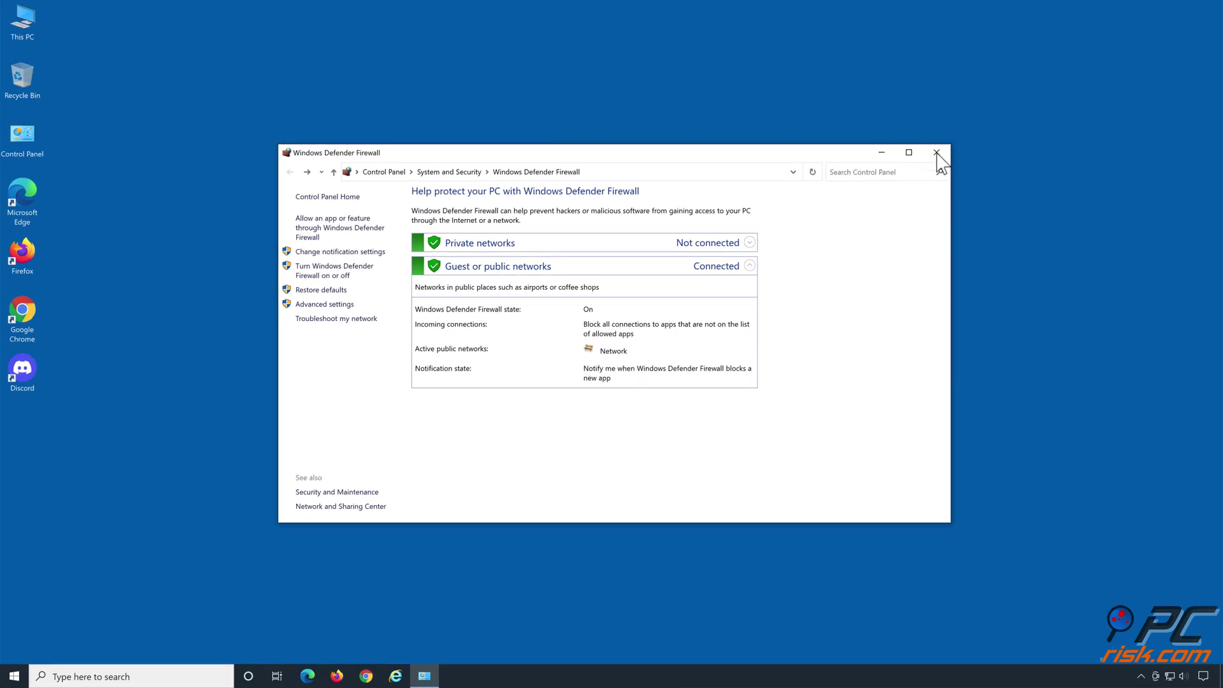
click(937, 153)
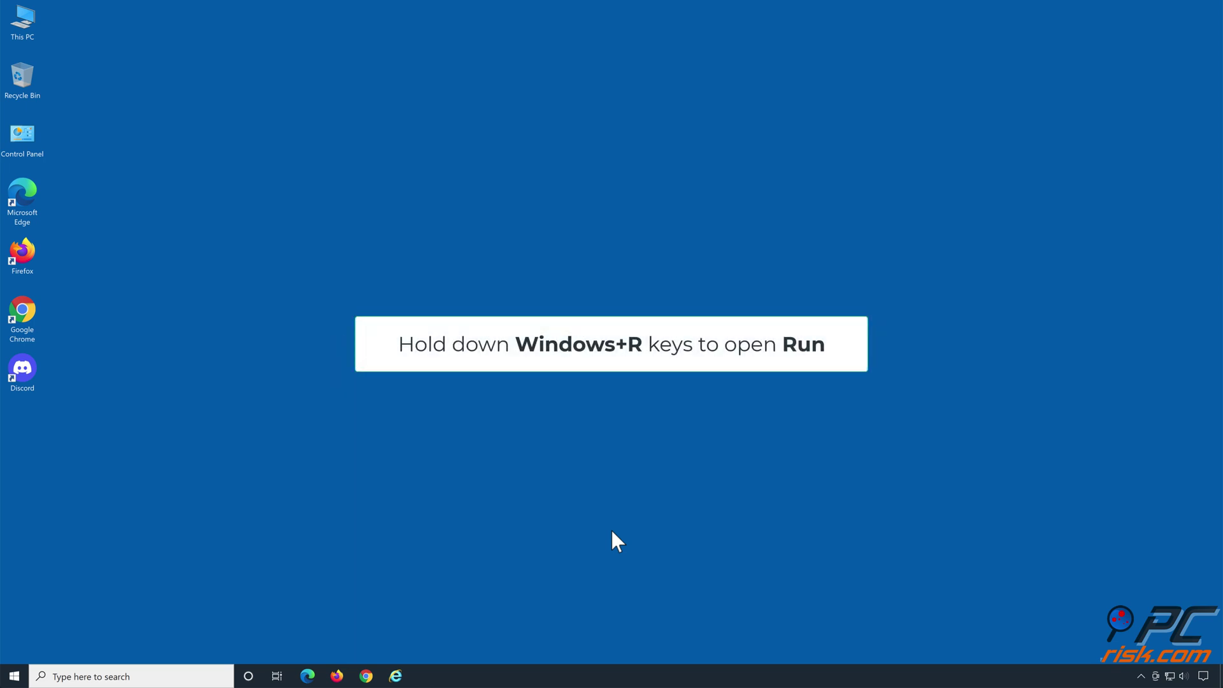
Open Network Connections by running ncpa.cpl and bring up the Ethernet adapter's properties.
key(super+r)
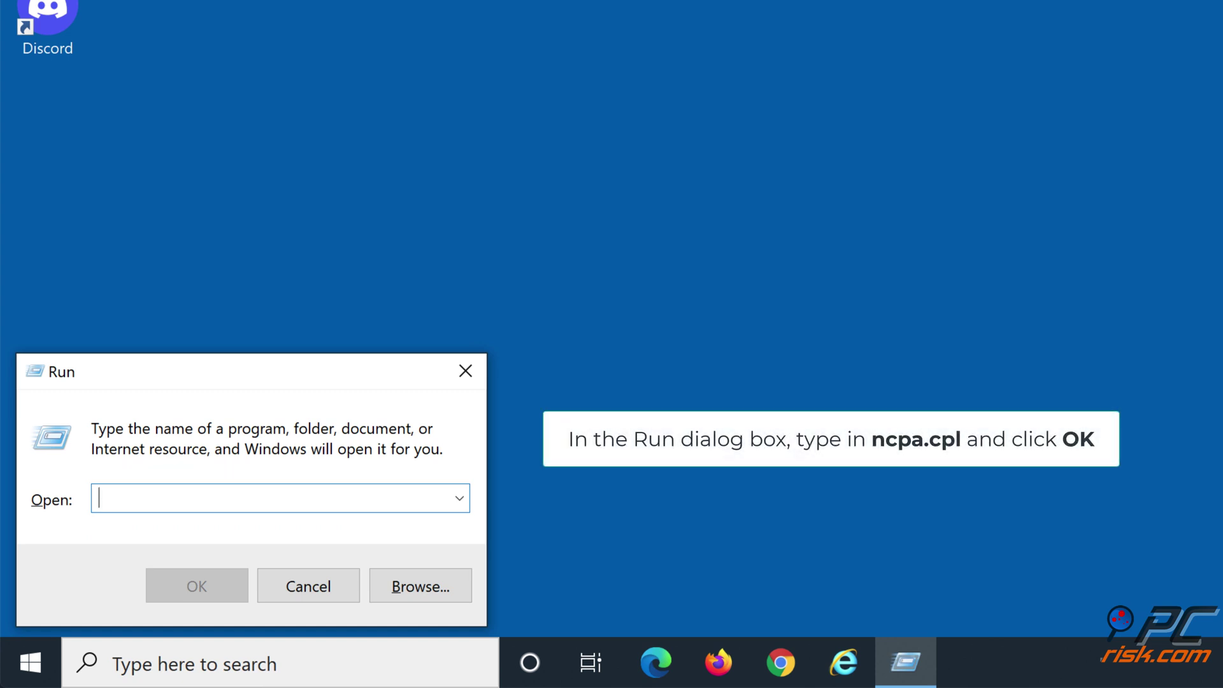
text(ncp)
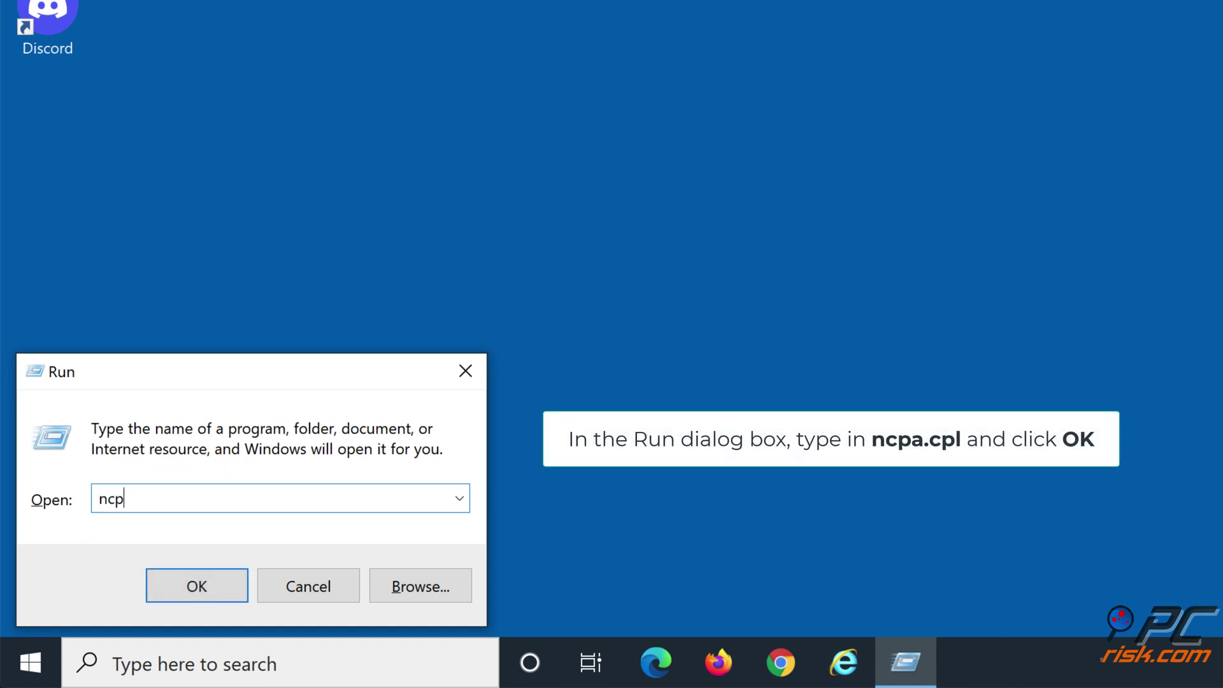
text(a.cpl)
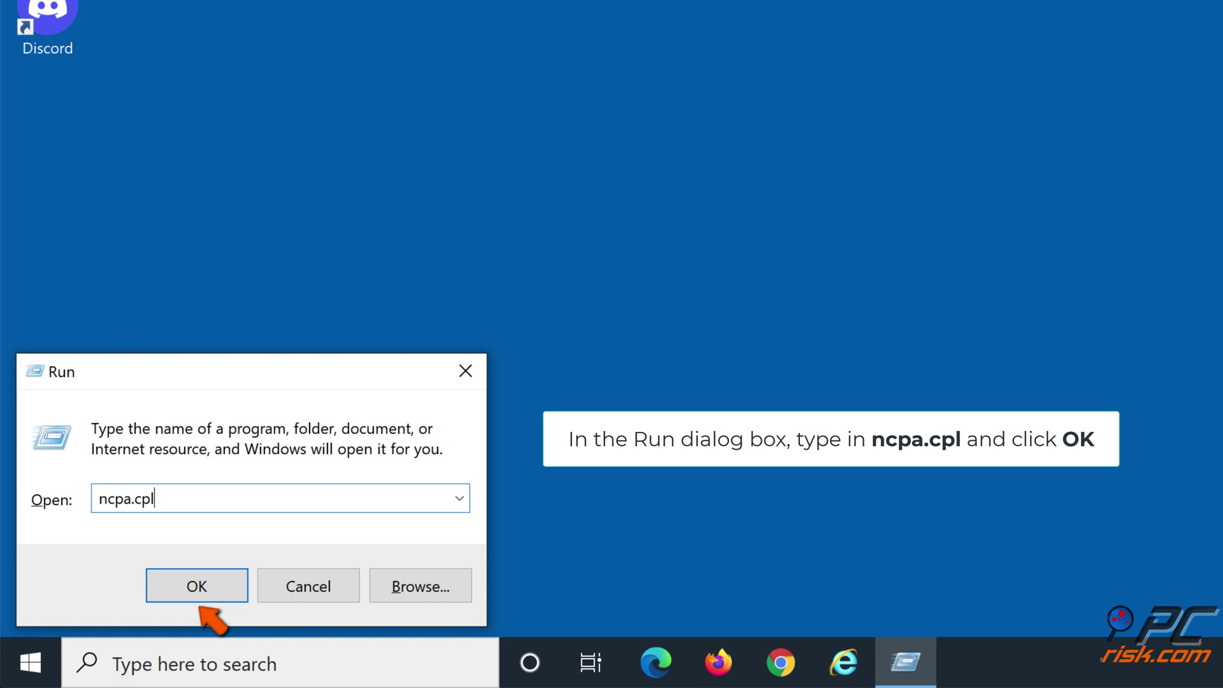
click(195, 591)
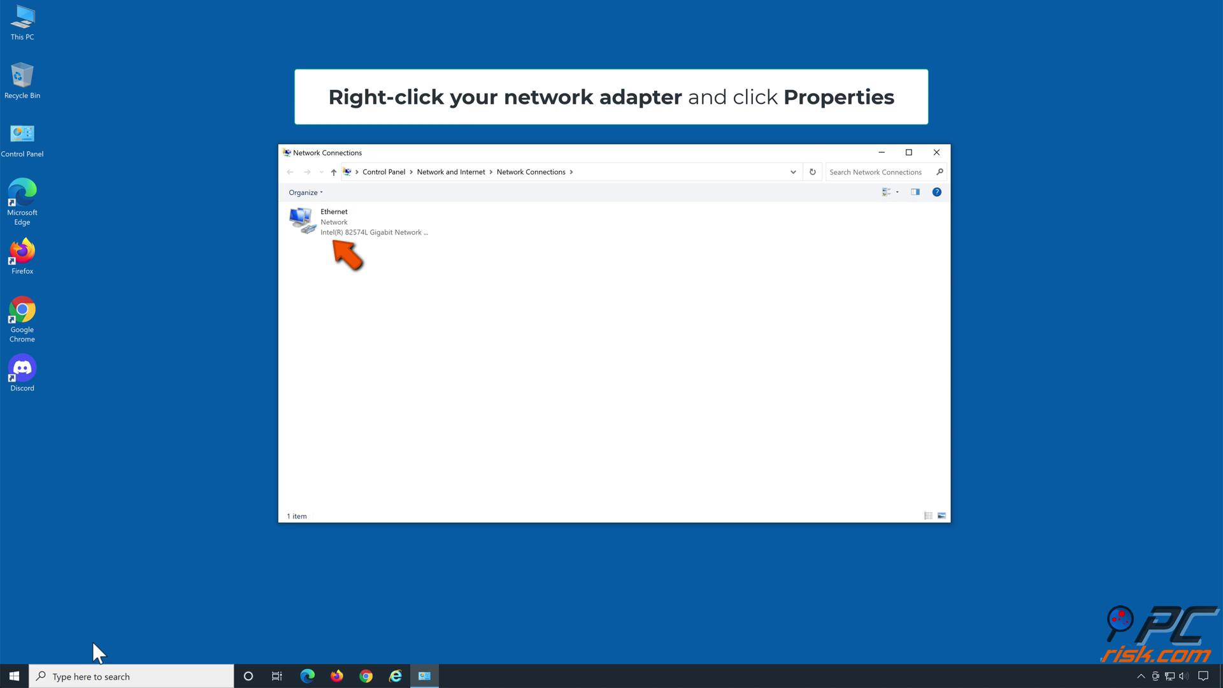
right_click(364, 233)
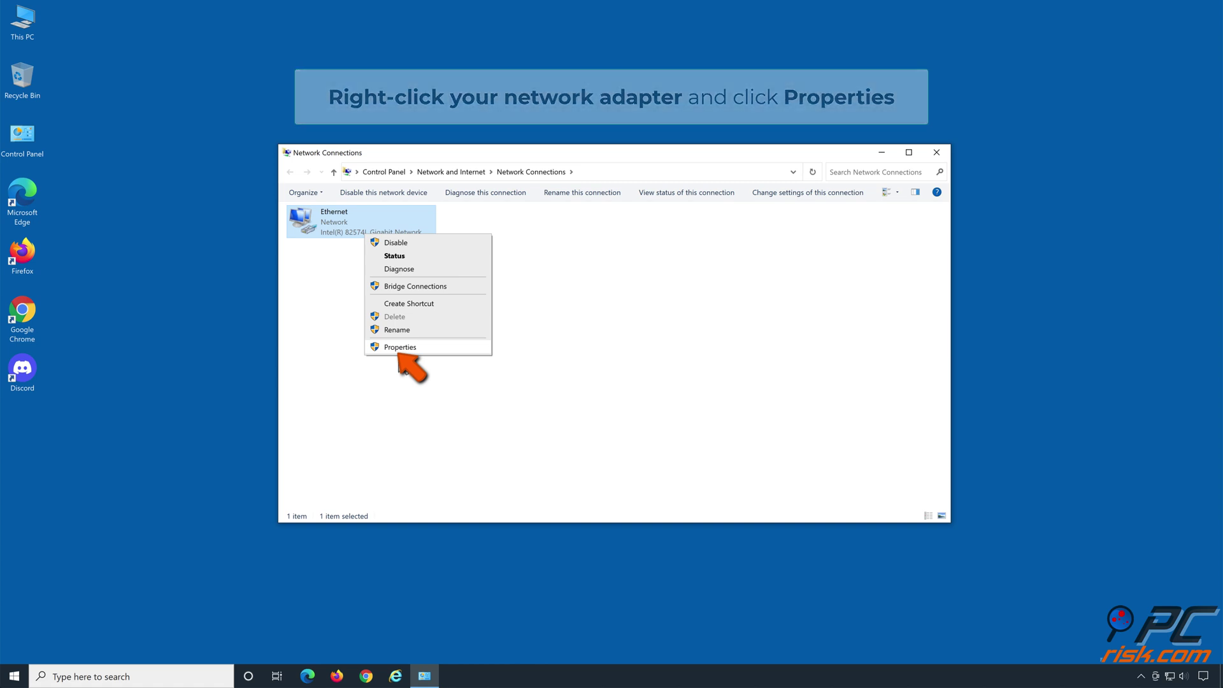
click(400, 348)
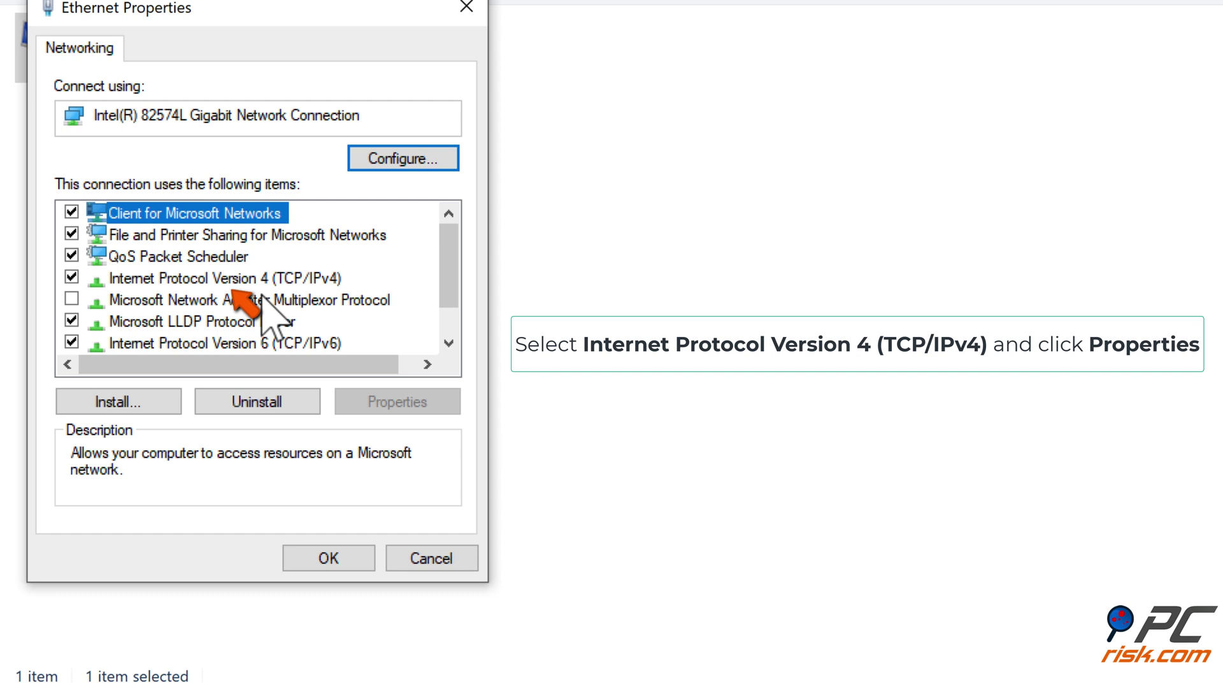
Set the adapter's IPv4 preferred DNS server to 1.1.1.1 and alternate to 1.0.0.1, save and close the network windows.
click(260, 285)
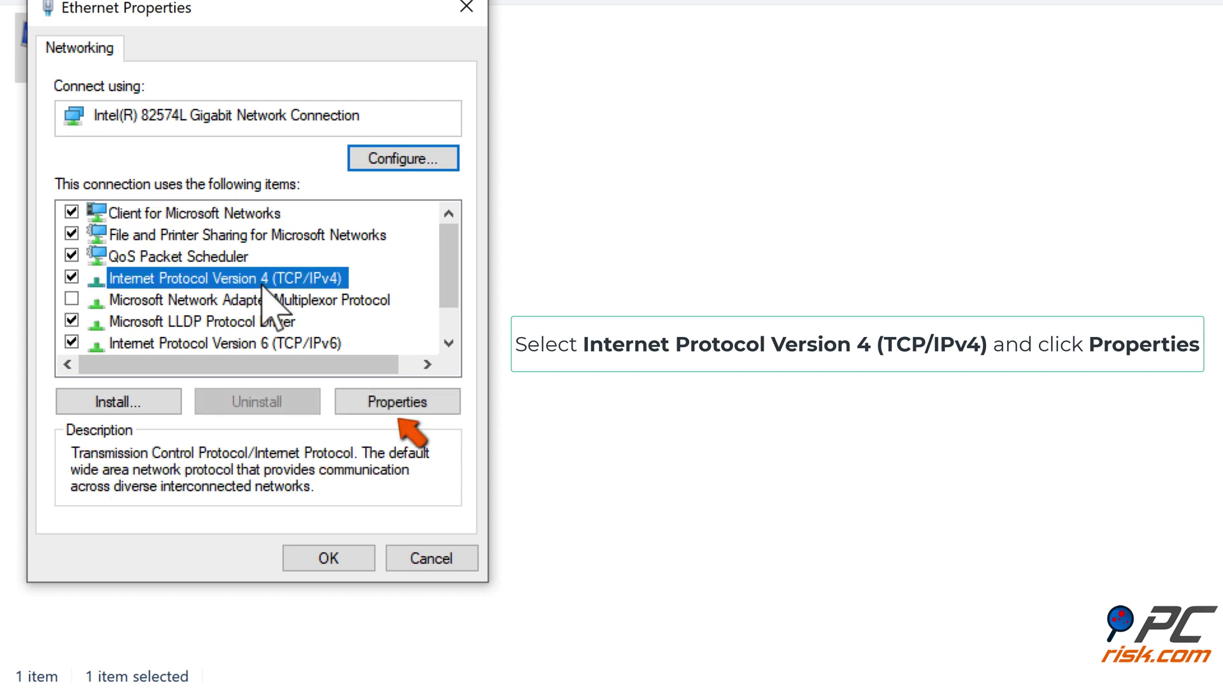
click(394, 407)
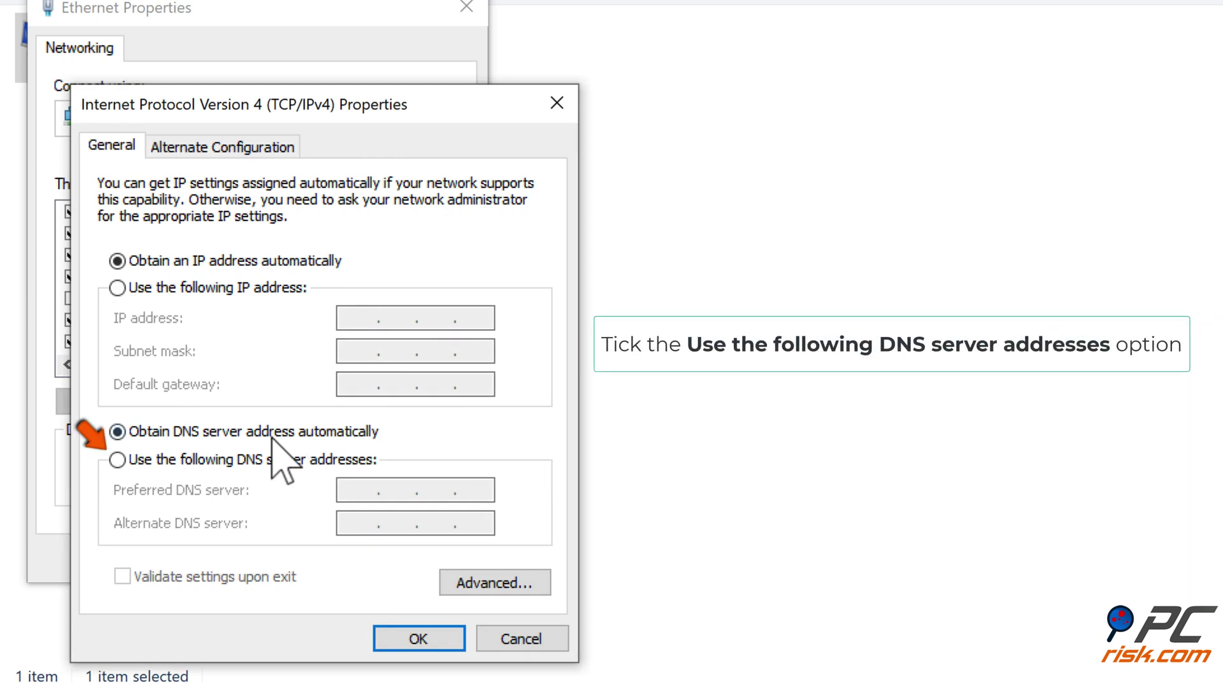
click(117, 460)
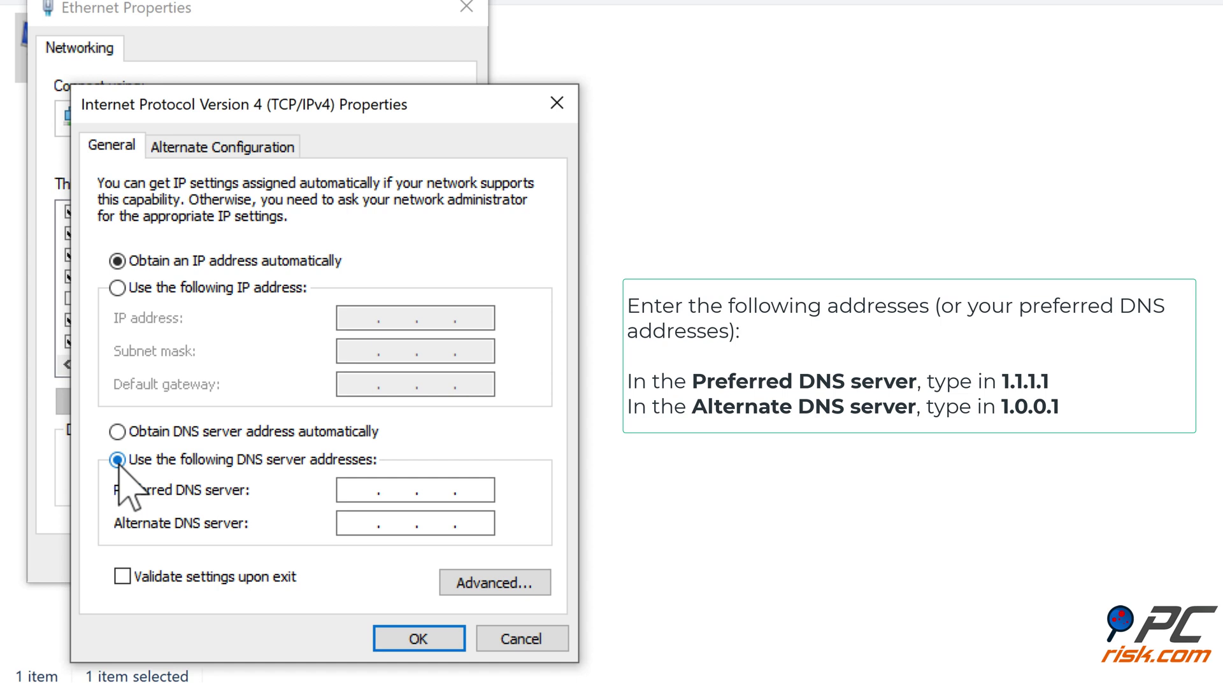
text(1.1.1.1)
click(348, 525)
text(1.0.0.1)
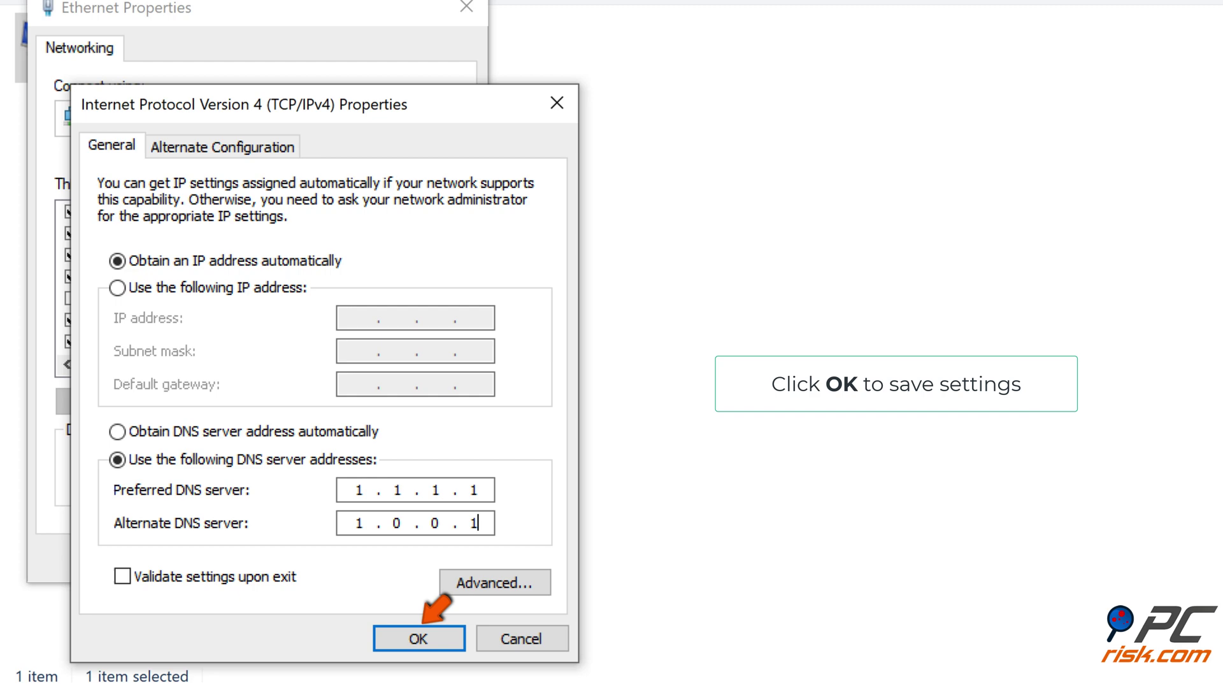
click(418, 639)
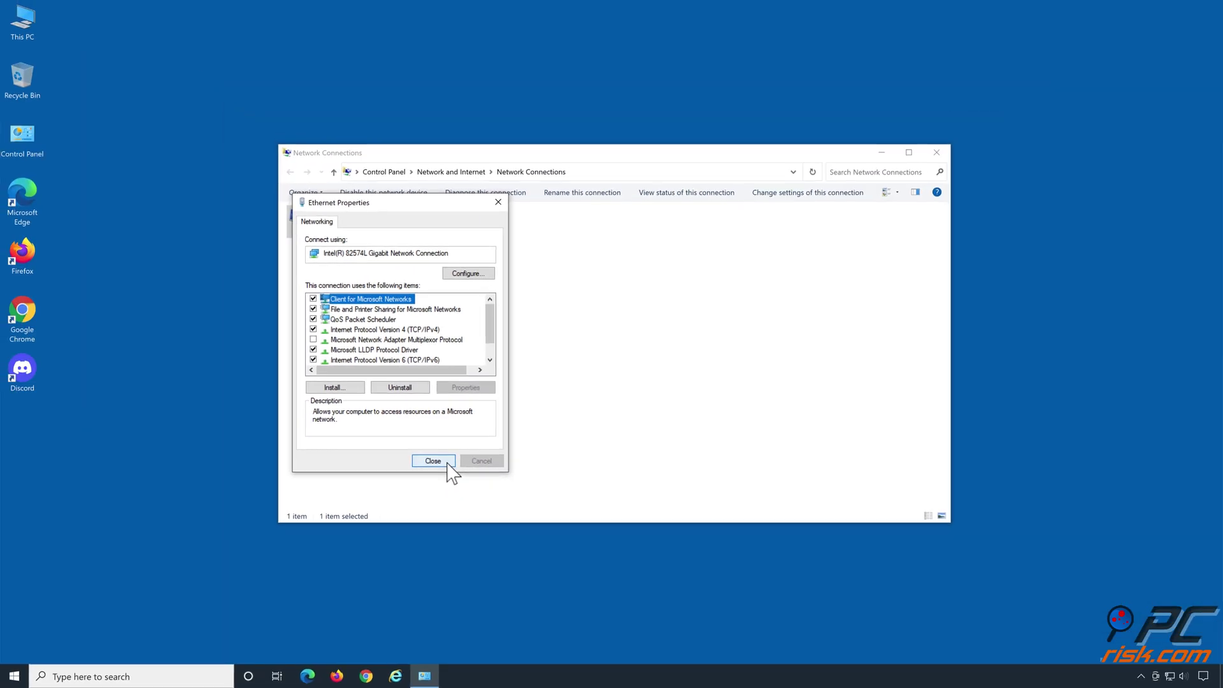
click(328, 558)
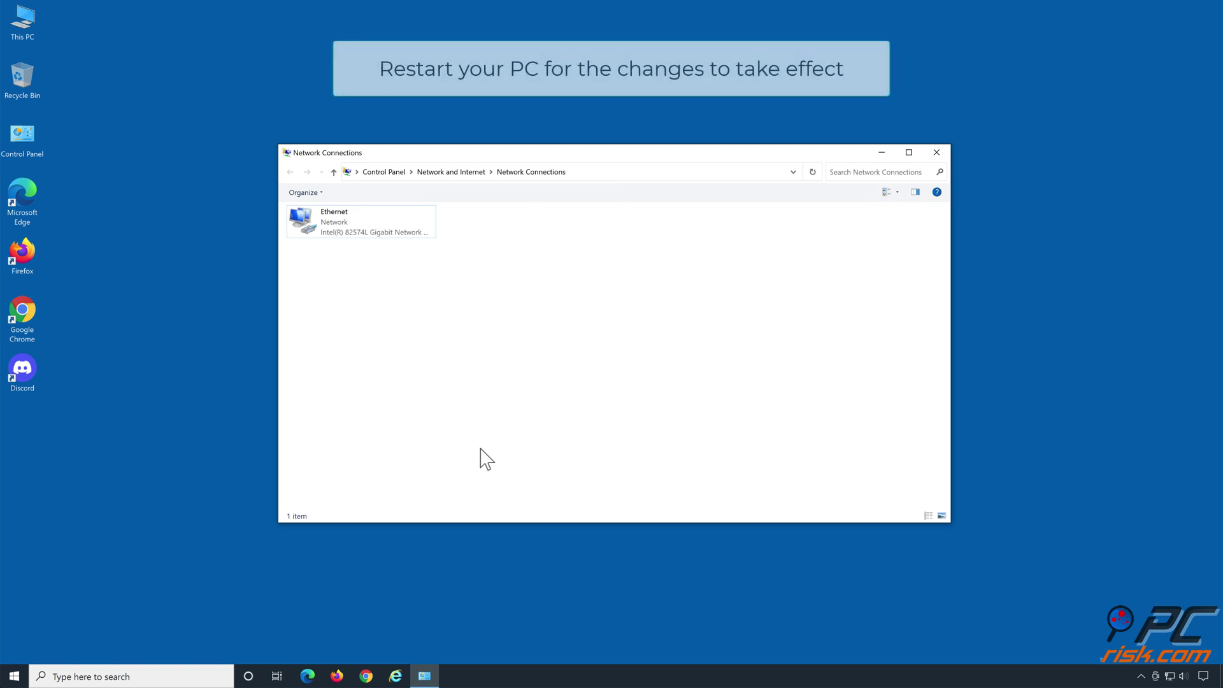
click(936, 153)
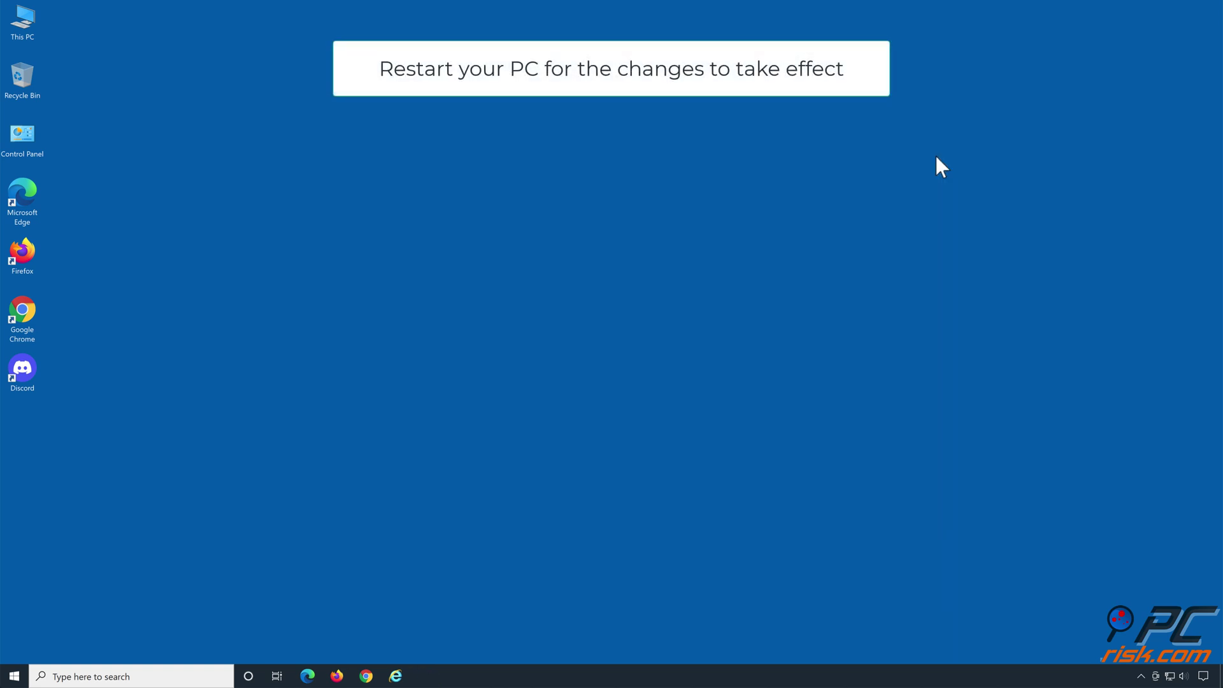
Restart the computer to apply the DNS server change.
click(16, 675)
click(16, 655)
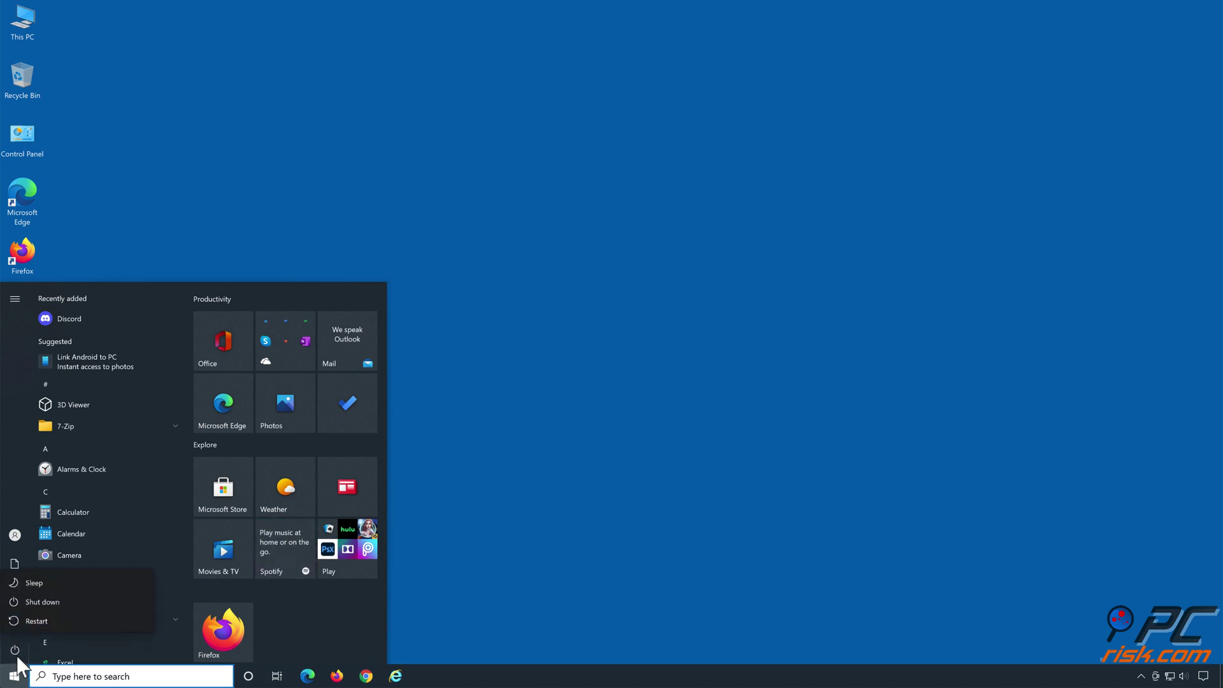
click(37, 621)
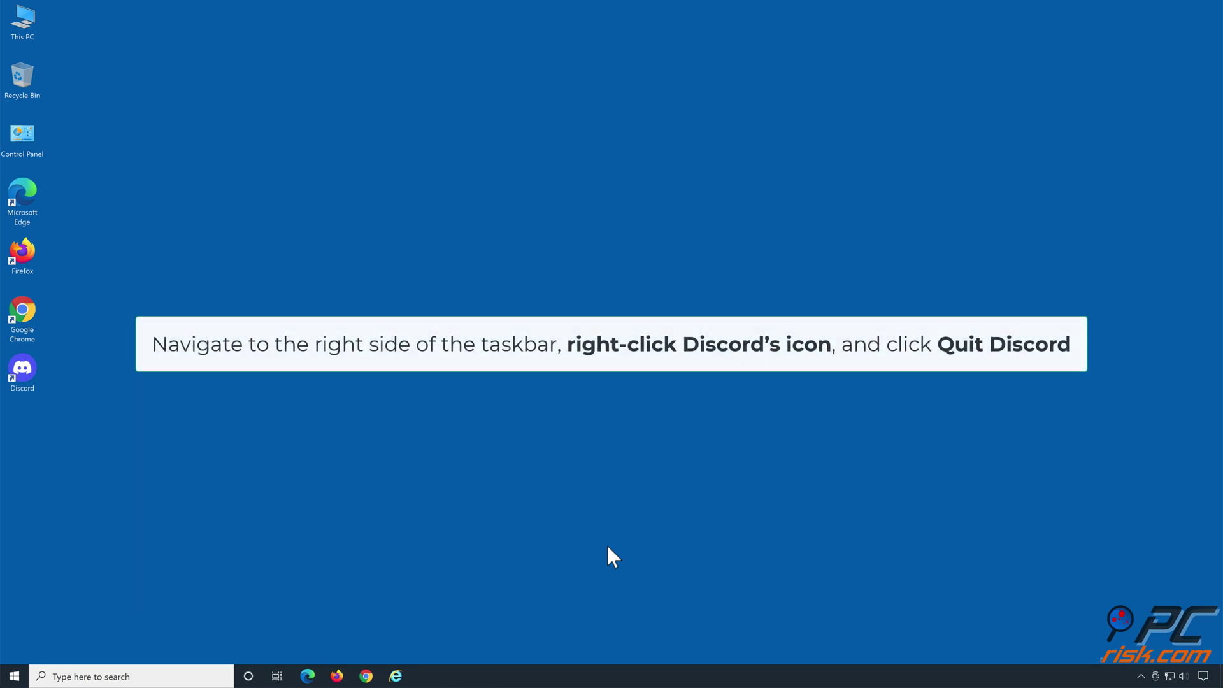
Quit Discord running in the background and open Command Prompt as administrator by running cmd.
click(1073, 669)
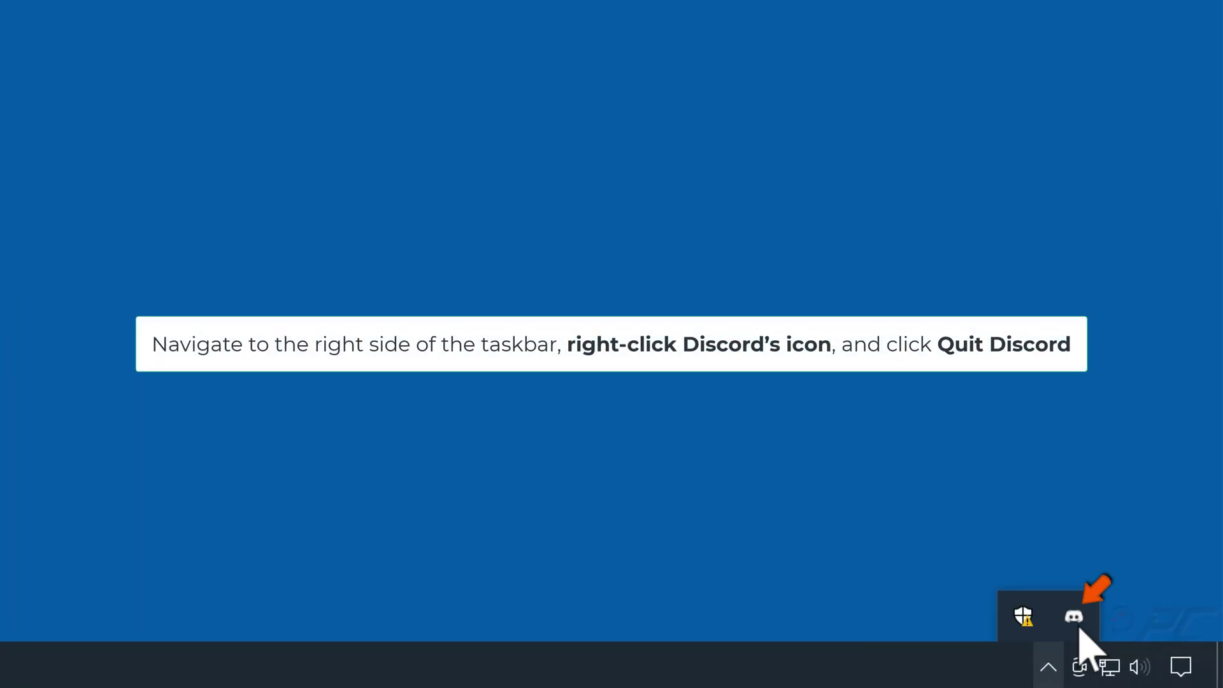
right_click(1077, 626)
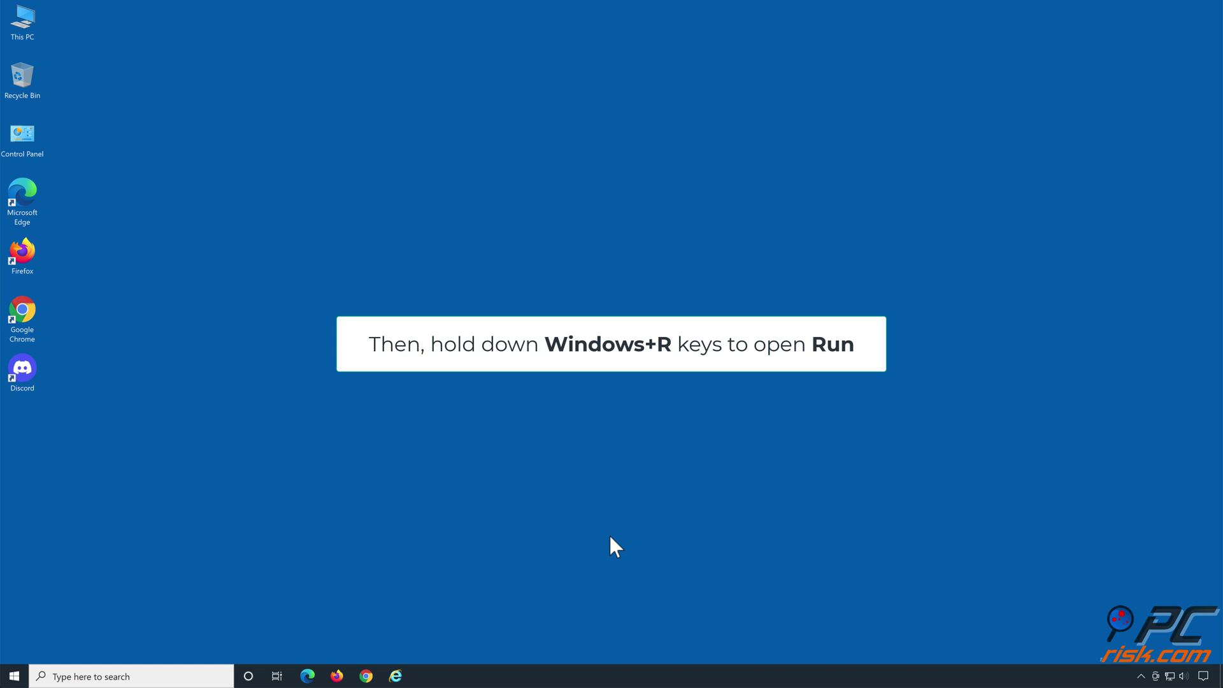
key(super+r)
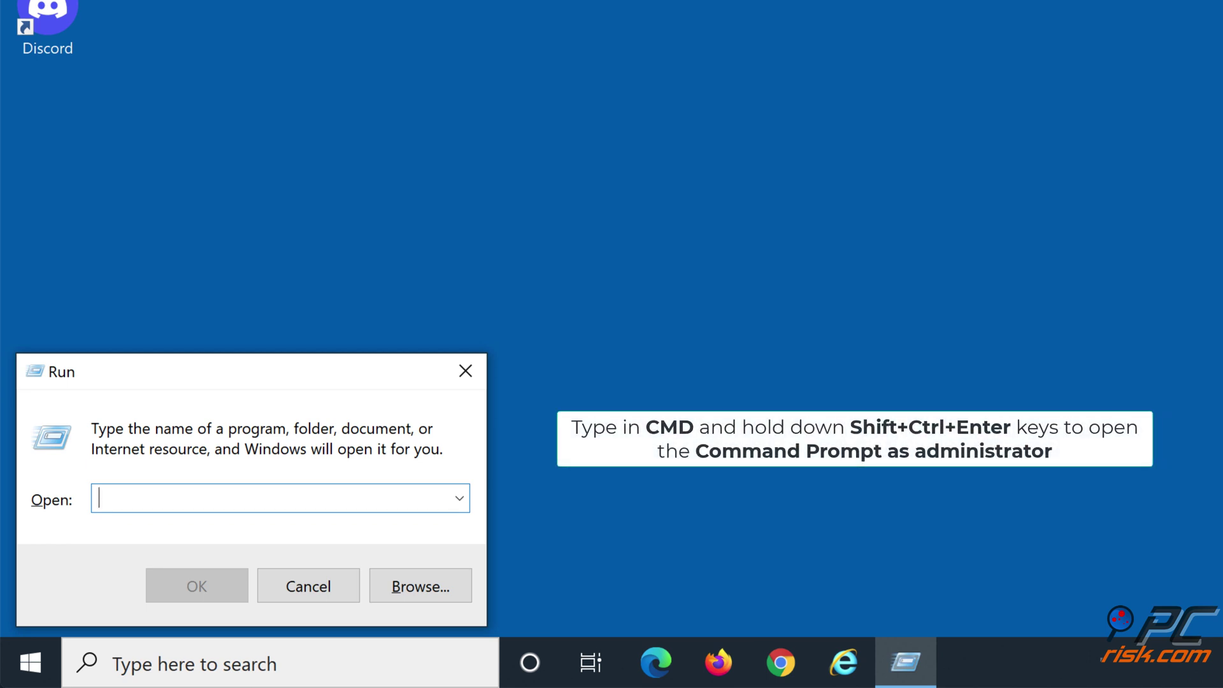
text(cm)
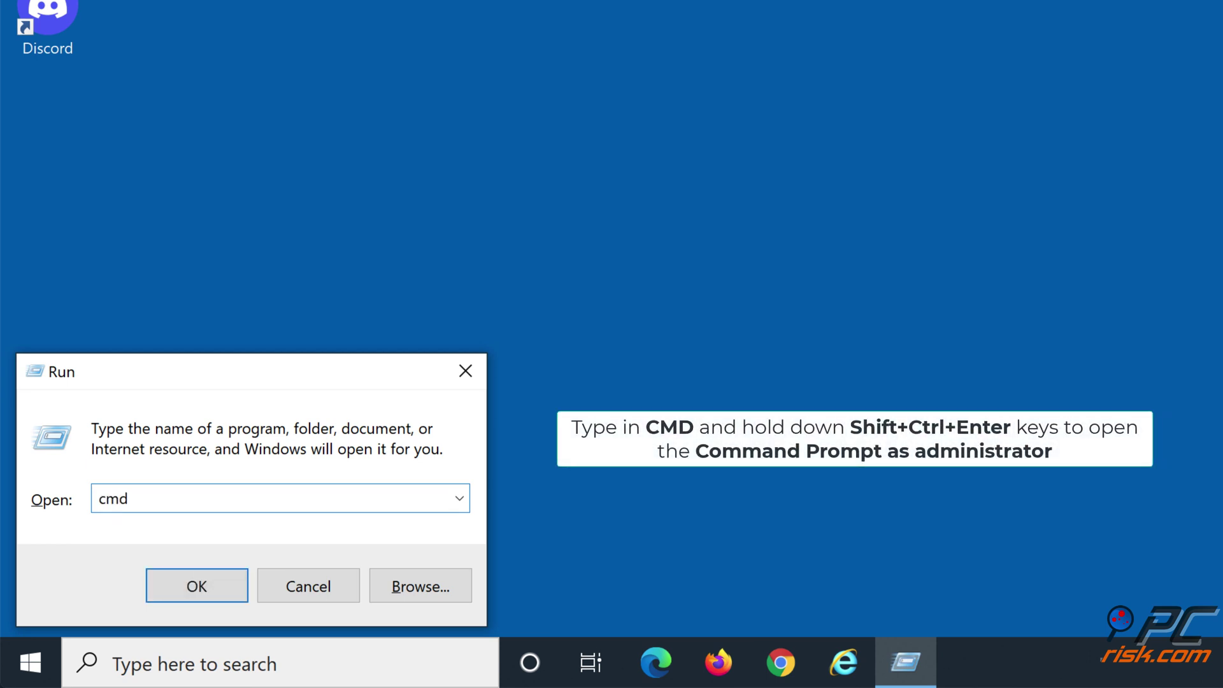
text(d)
key(ctrl+shift+Return)
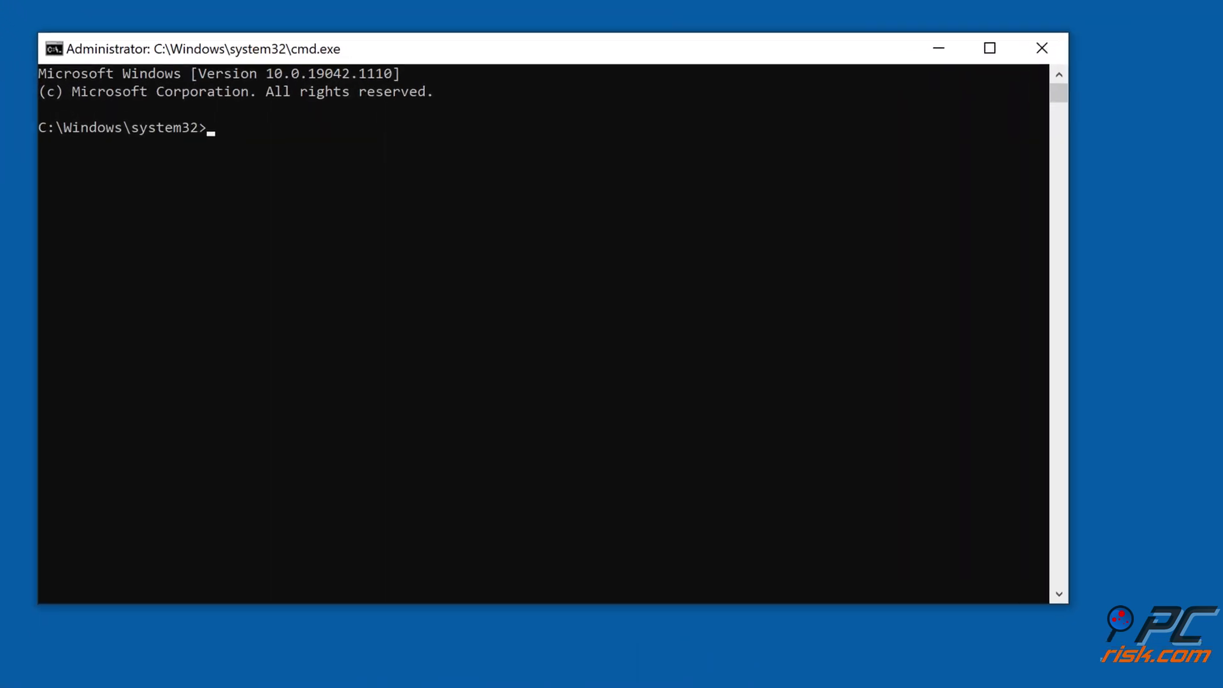
Release the IP configuration with ipconfig /release and flush the DNS cache with ipconfig /flushdns.
text(ipconfig)
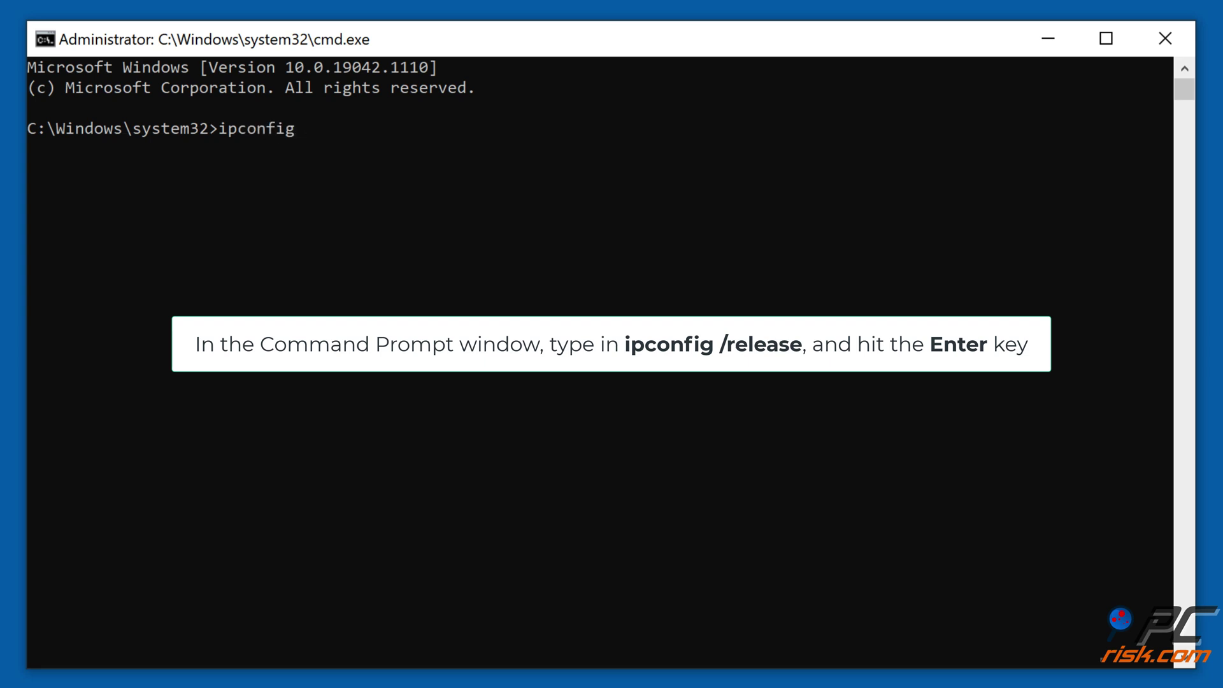
text( /release)
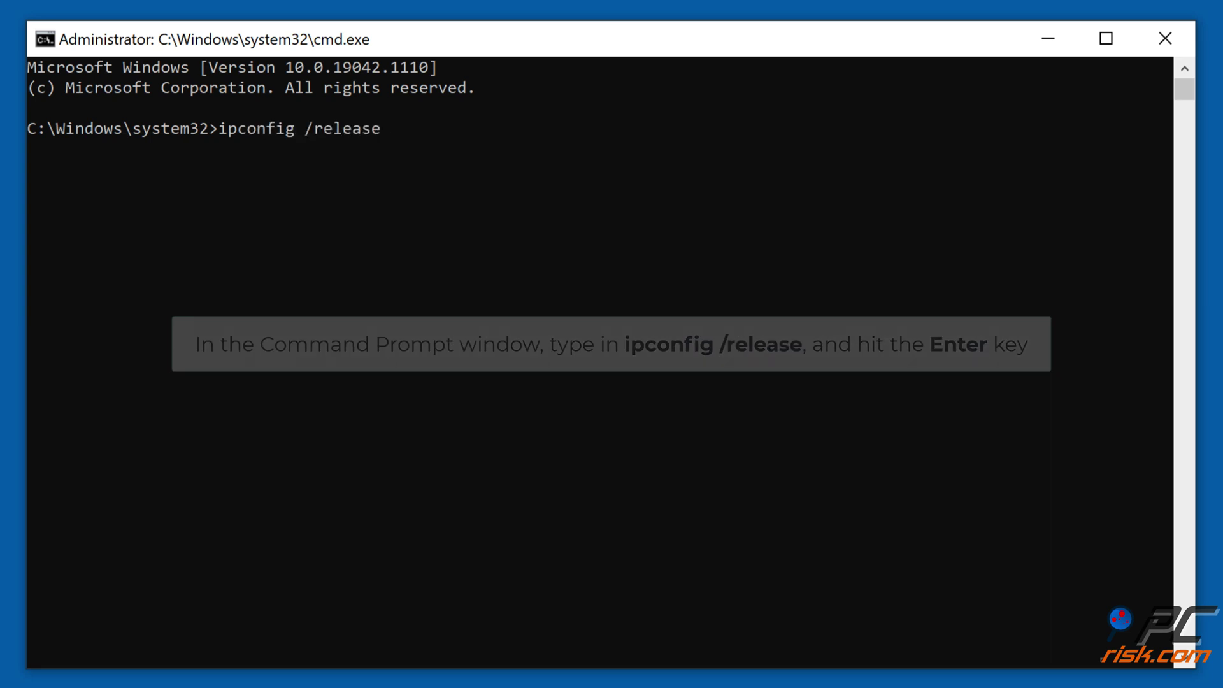
key(Return)
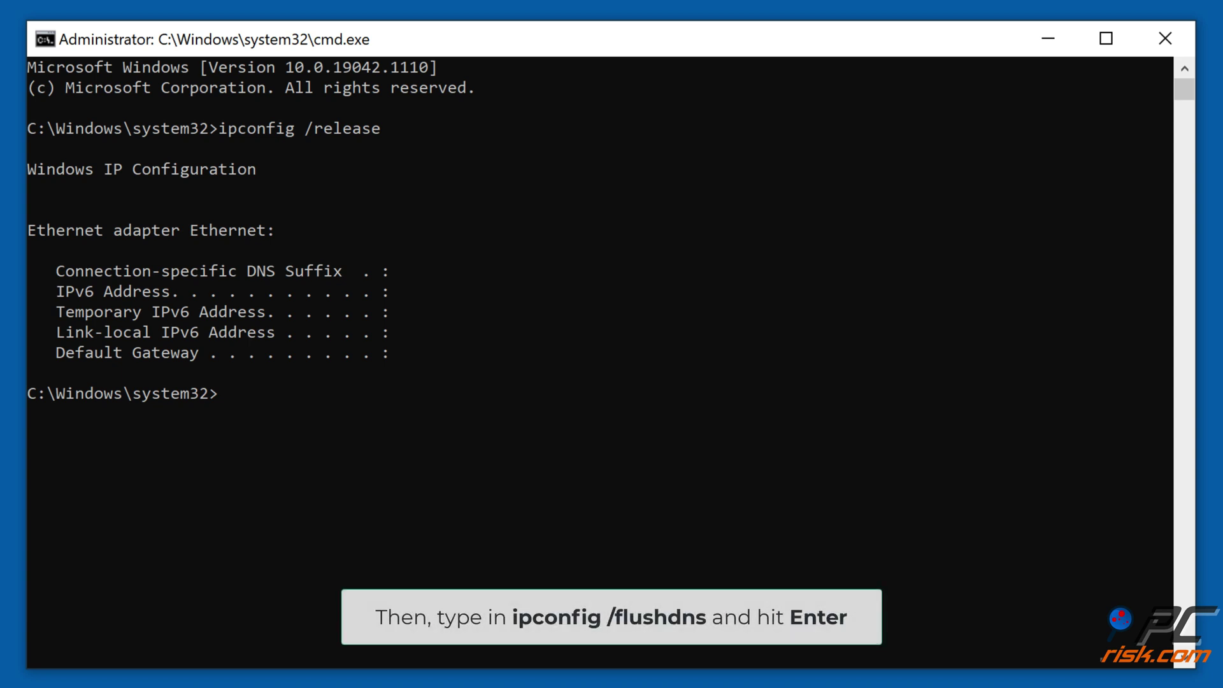
text(ipconfig)
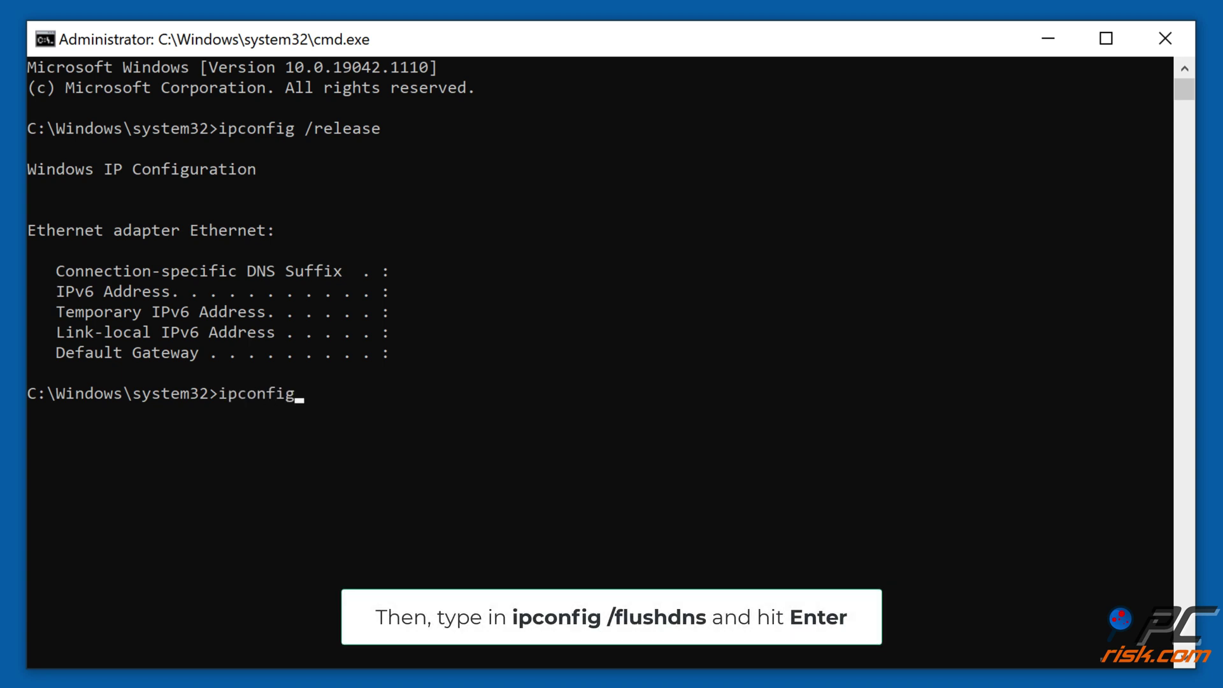
text( /flushdns)
key(Return)
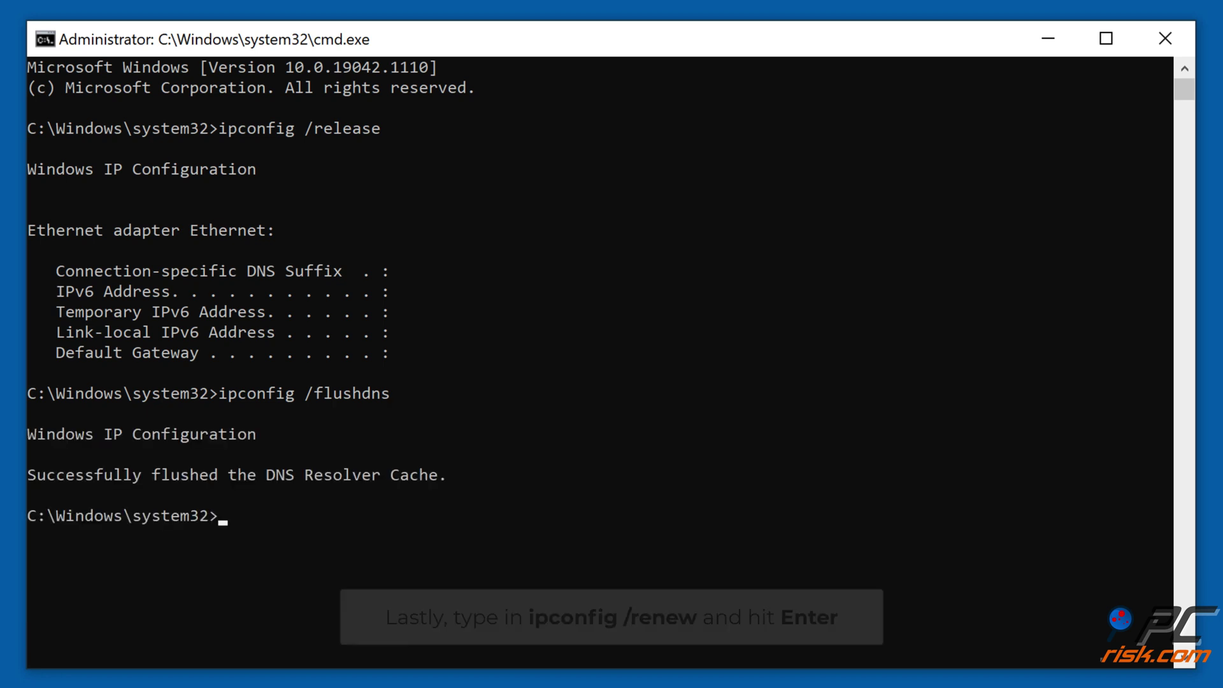
Renew the IP configuration with ipconfig /renew and close Command Prompt.
text(ipc)
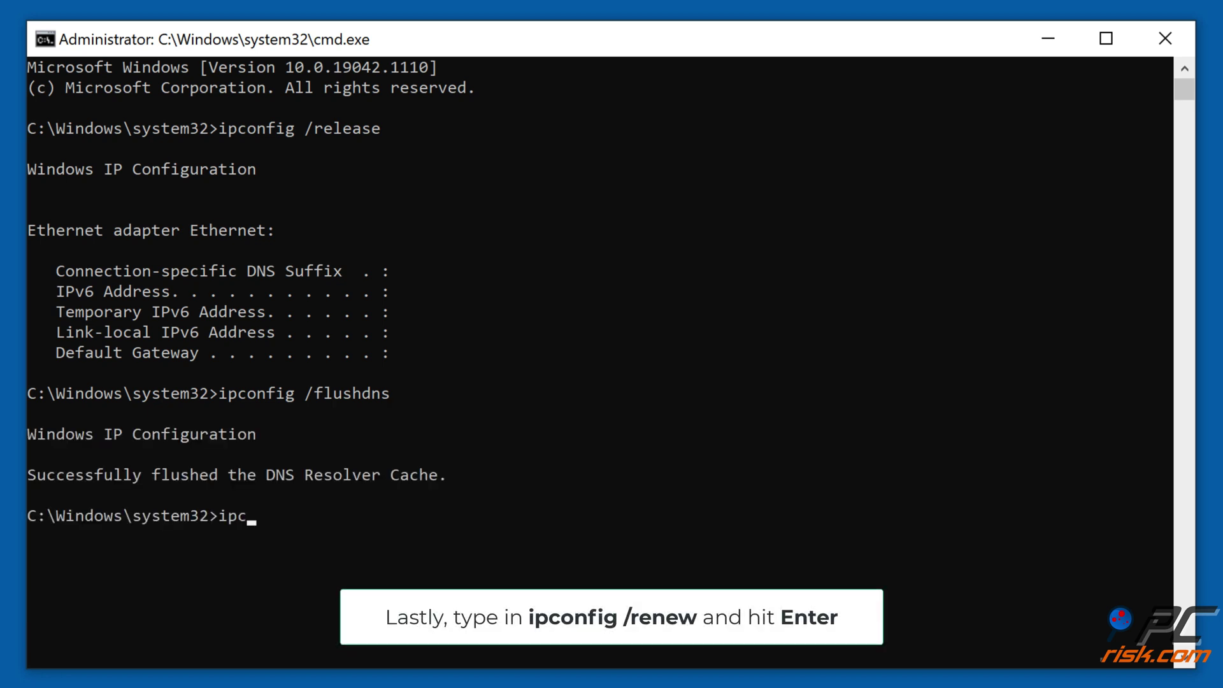
text(onfig /renew)
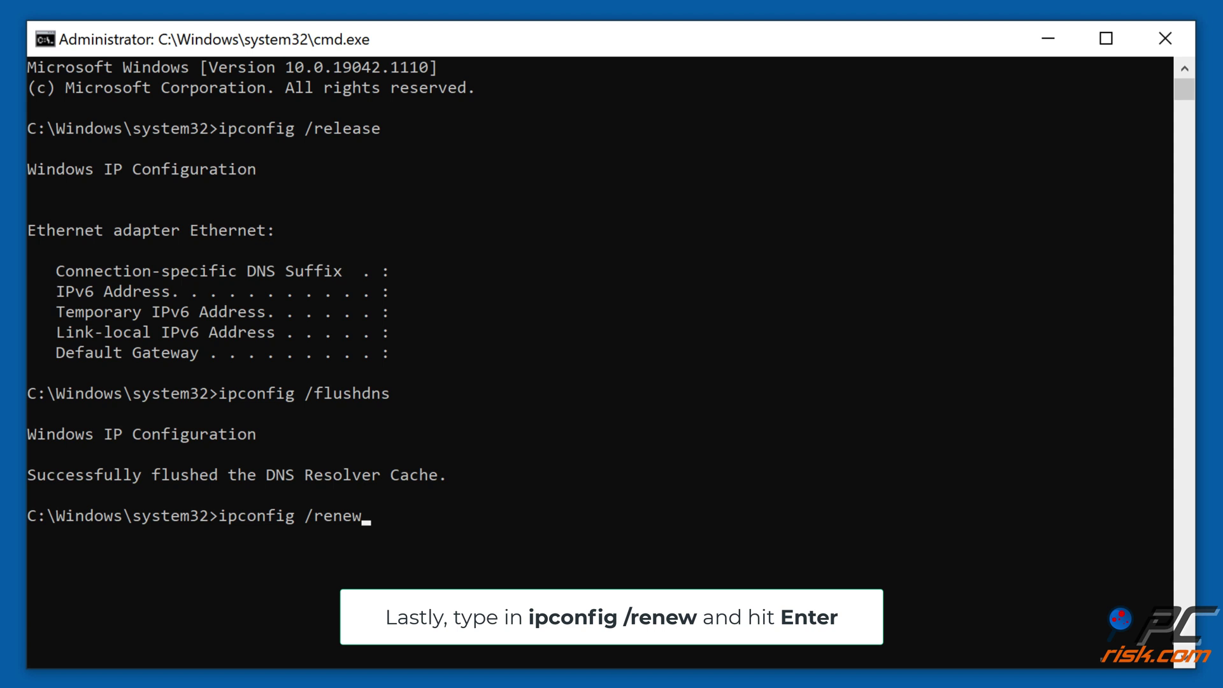
key(Return)
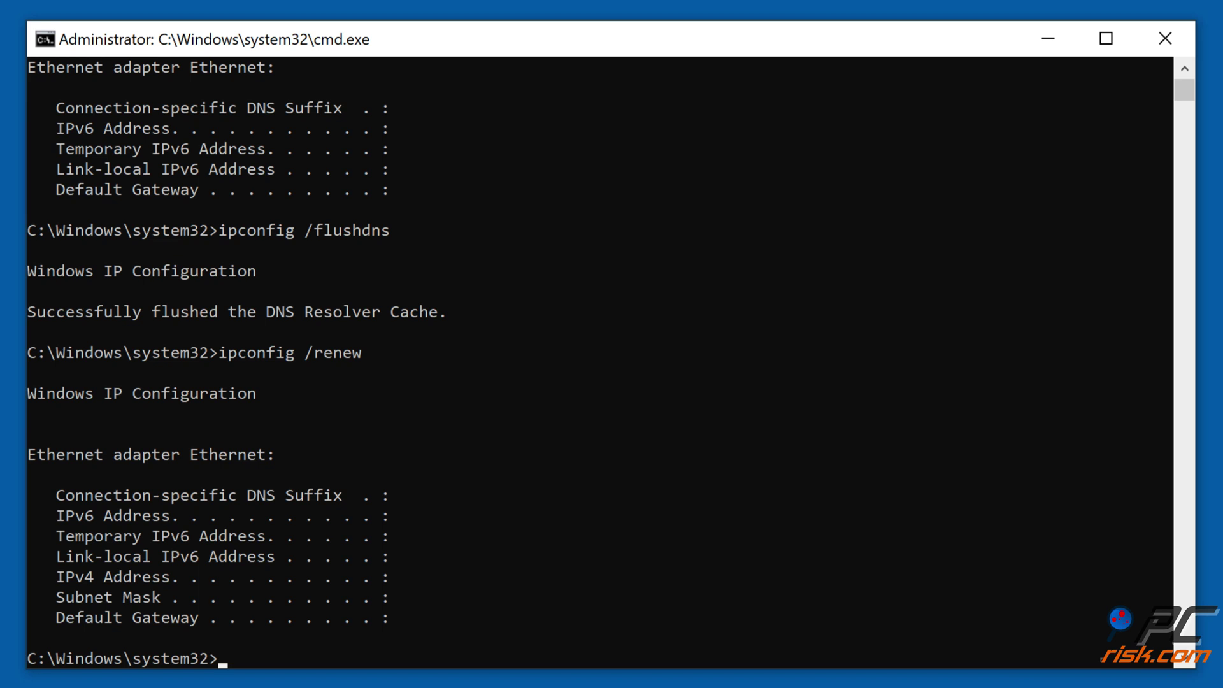
click(1165, 38)
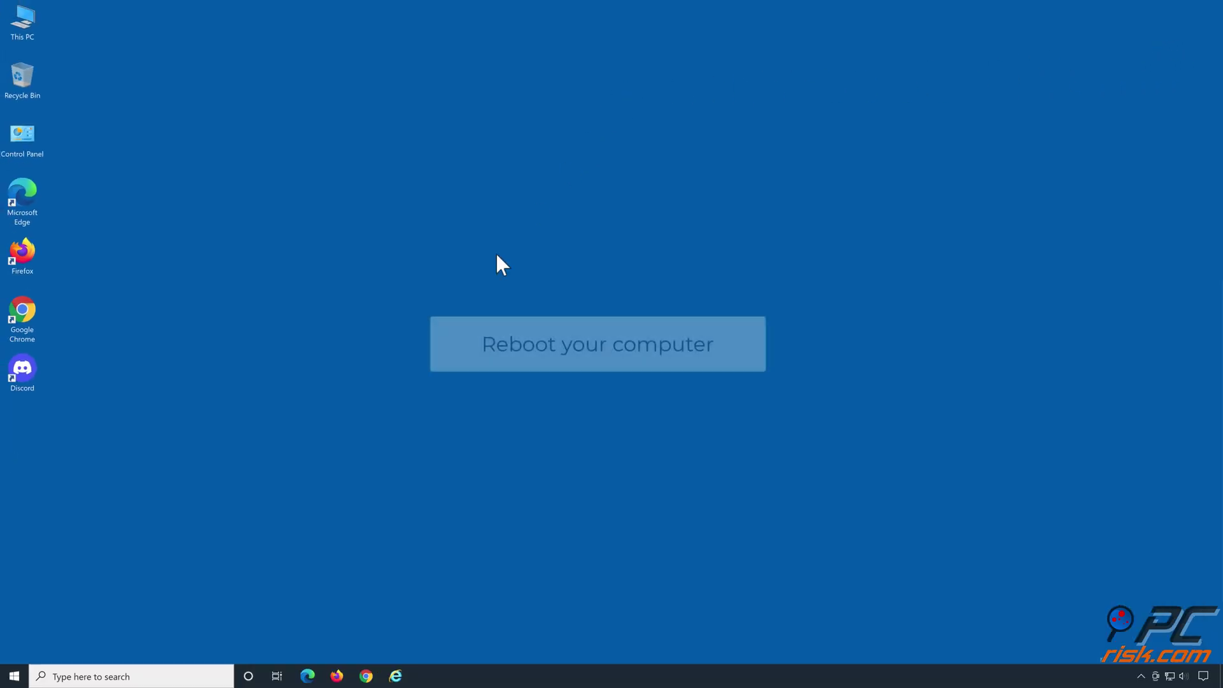
Reboot the computer after renewing the IP configuration.
click(15, 679)
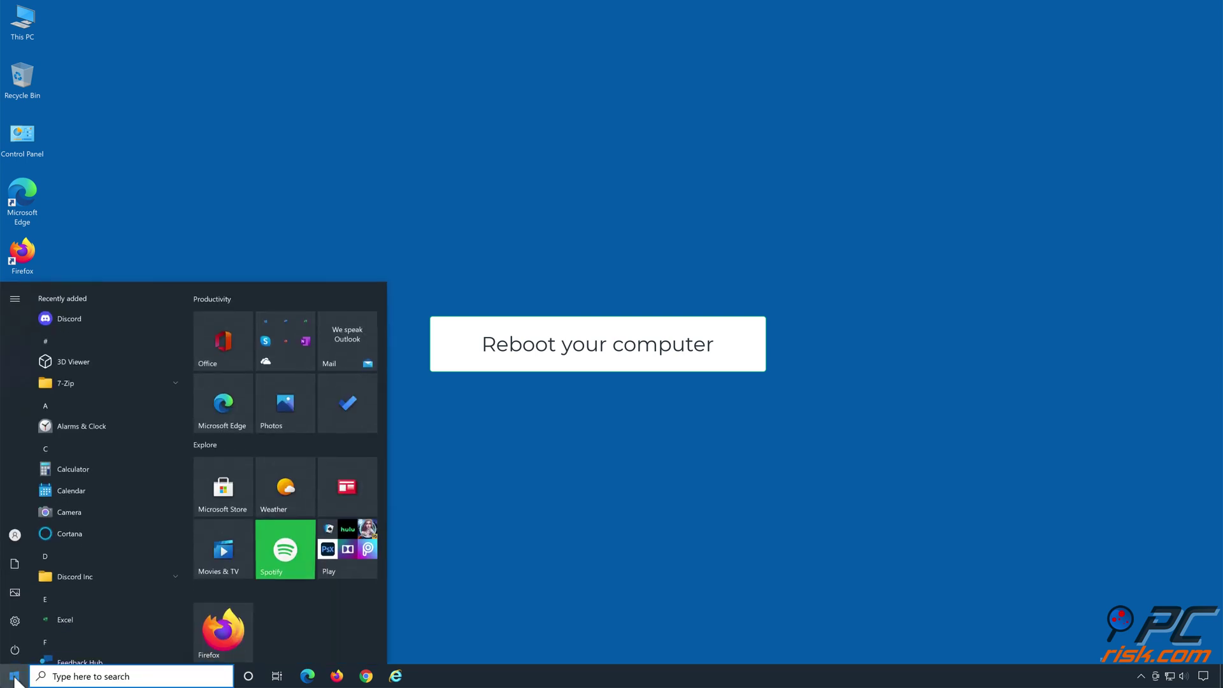
click(20, 651)
click(38, 622)
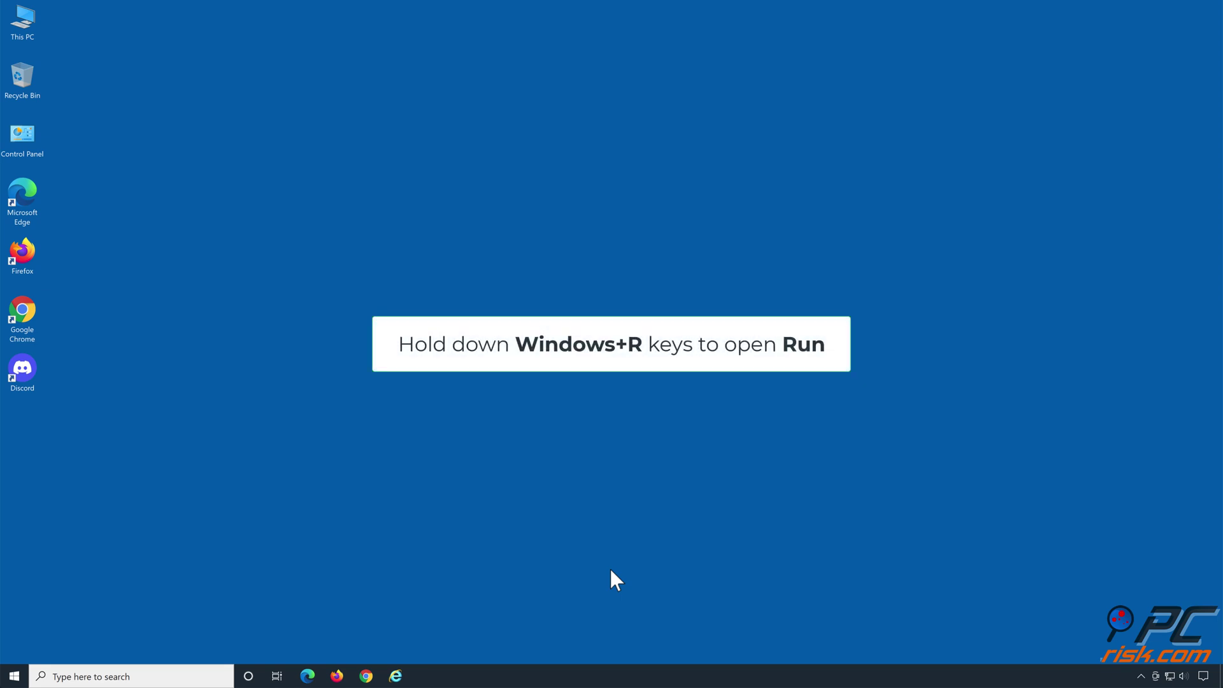
Open Command Prompt as administrator by running cmd and reset the Winsock catalog with netsh winsock reset.
key(super+r)
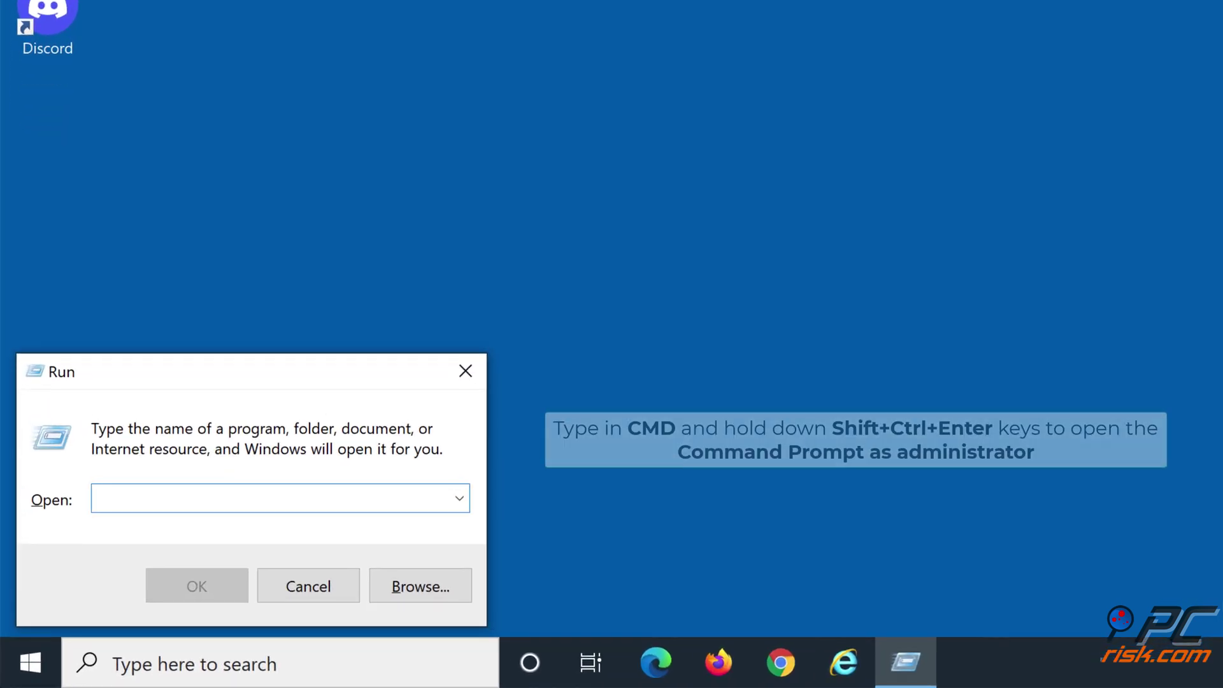
text(cmd)
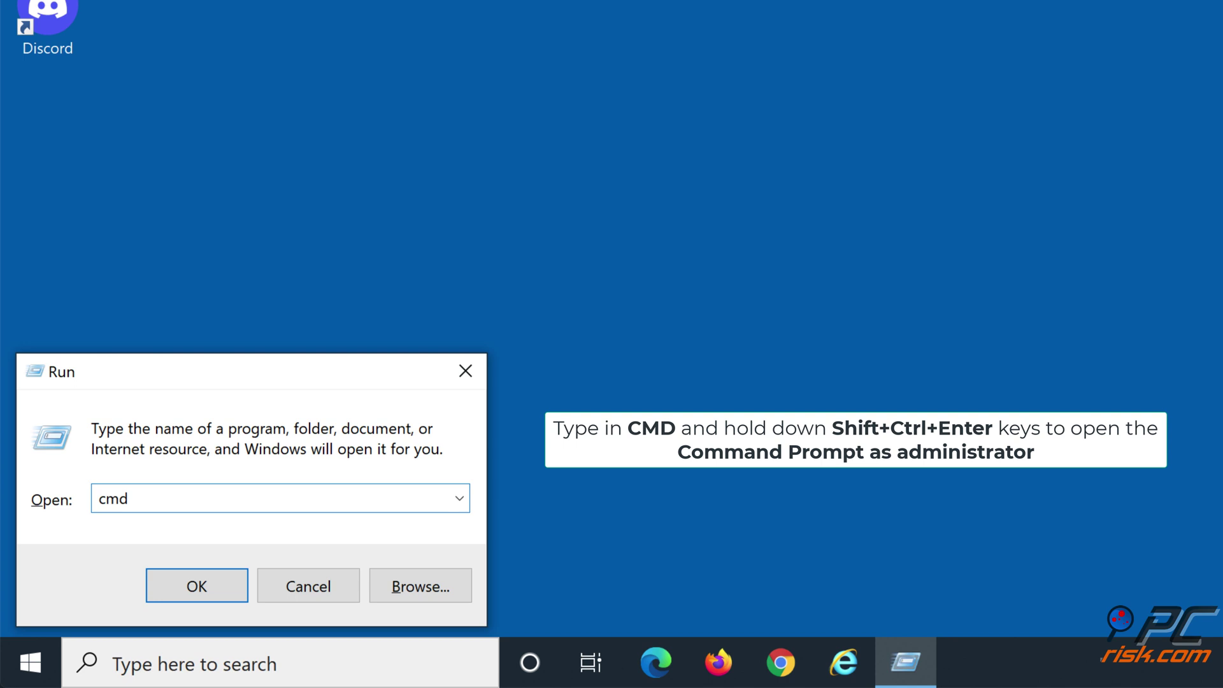
key(ctrl+shift+Return)
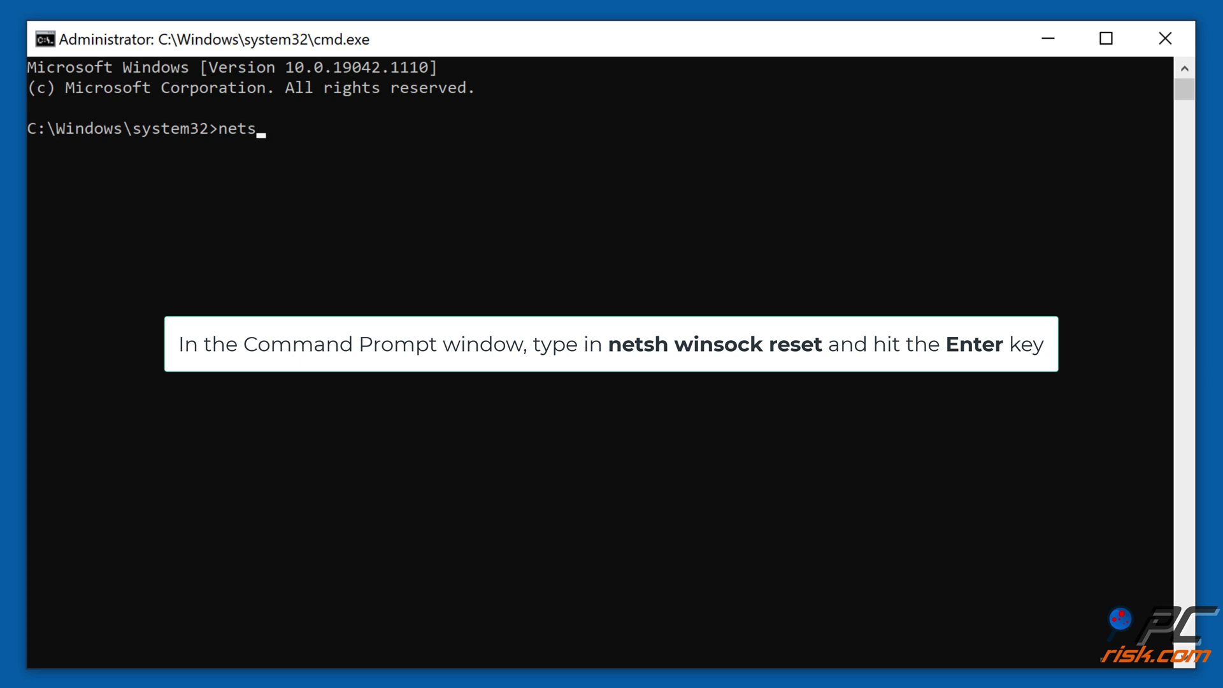
text(netsh winsock reset)
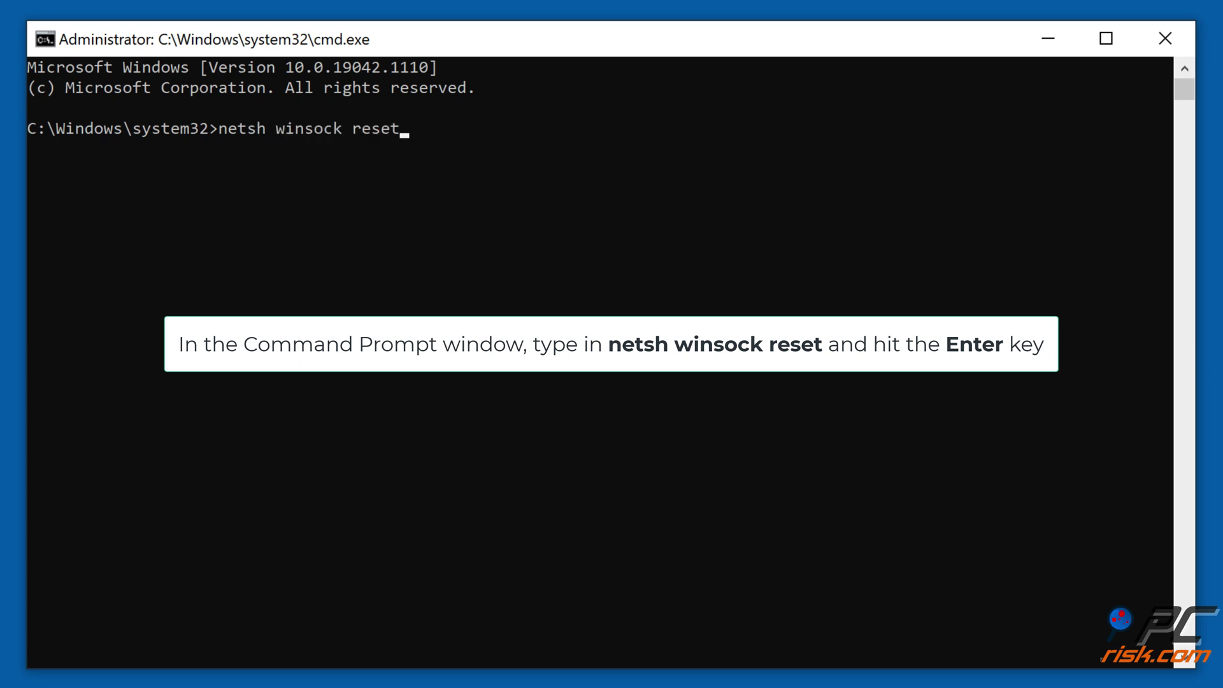
key(Return)
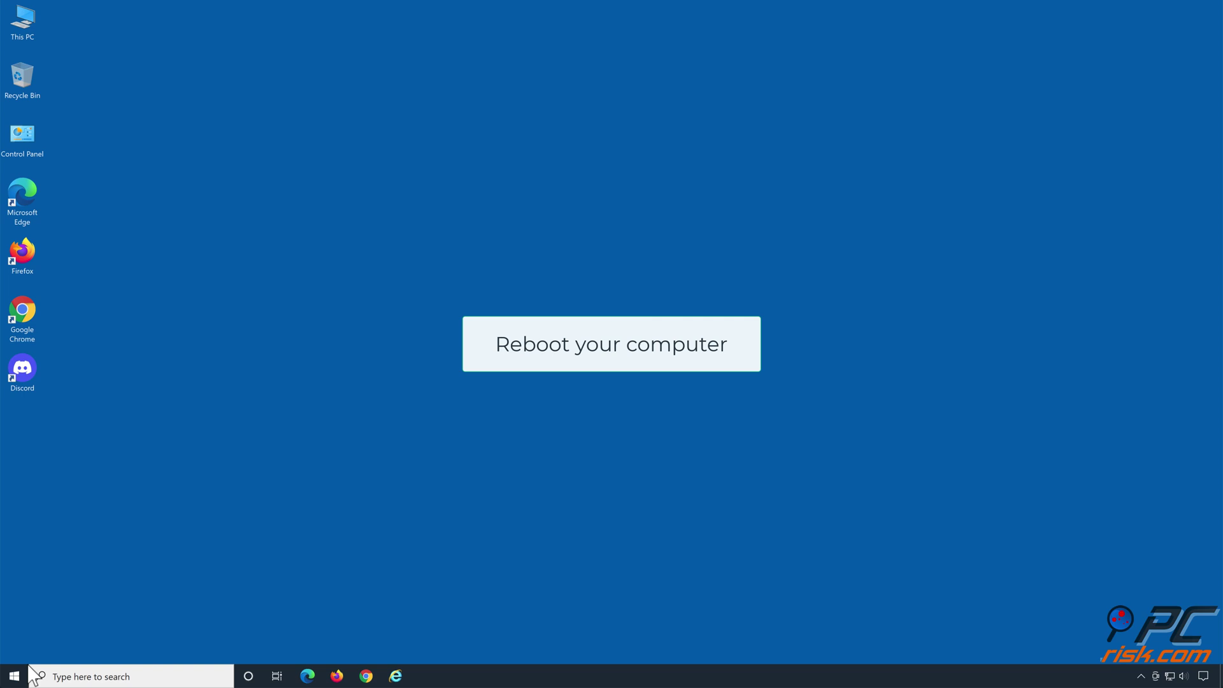
Reboot the computer after the Winsock reset.
click(19, 668)
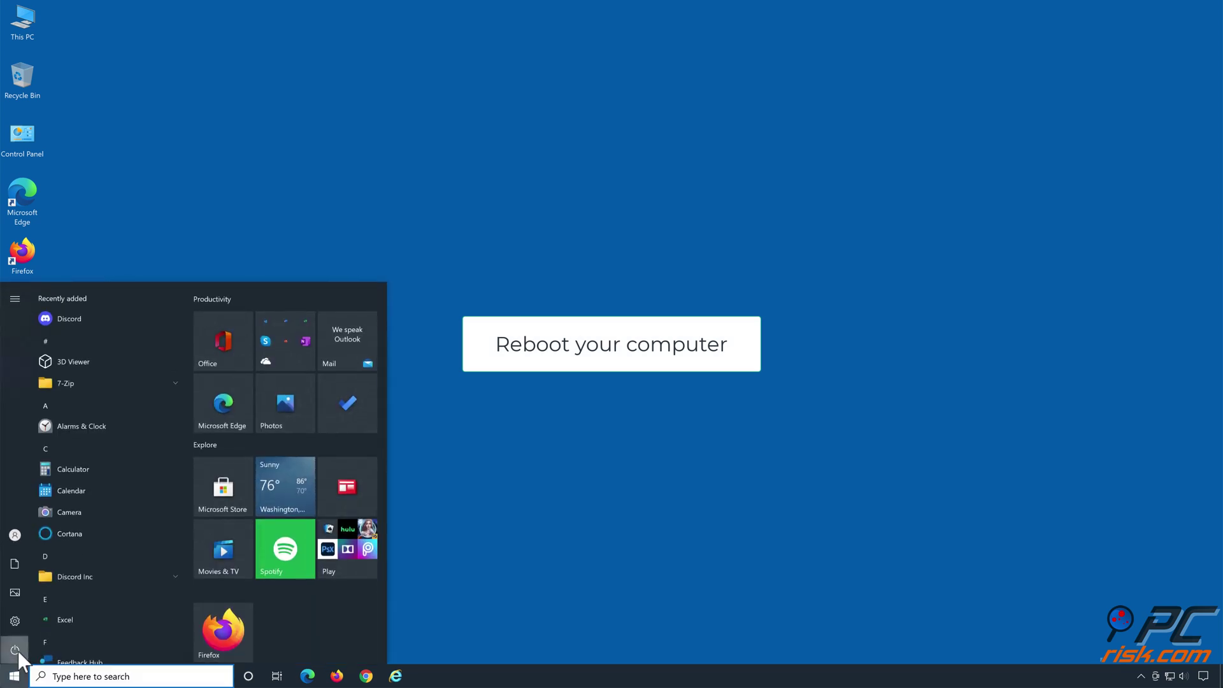
click(17, 650)
click(41, 619)
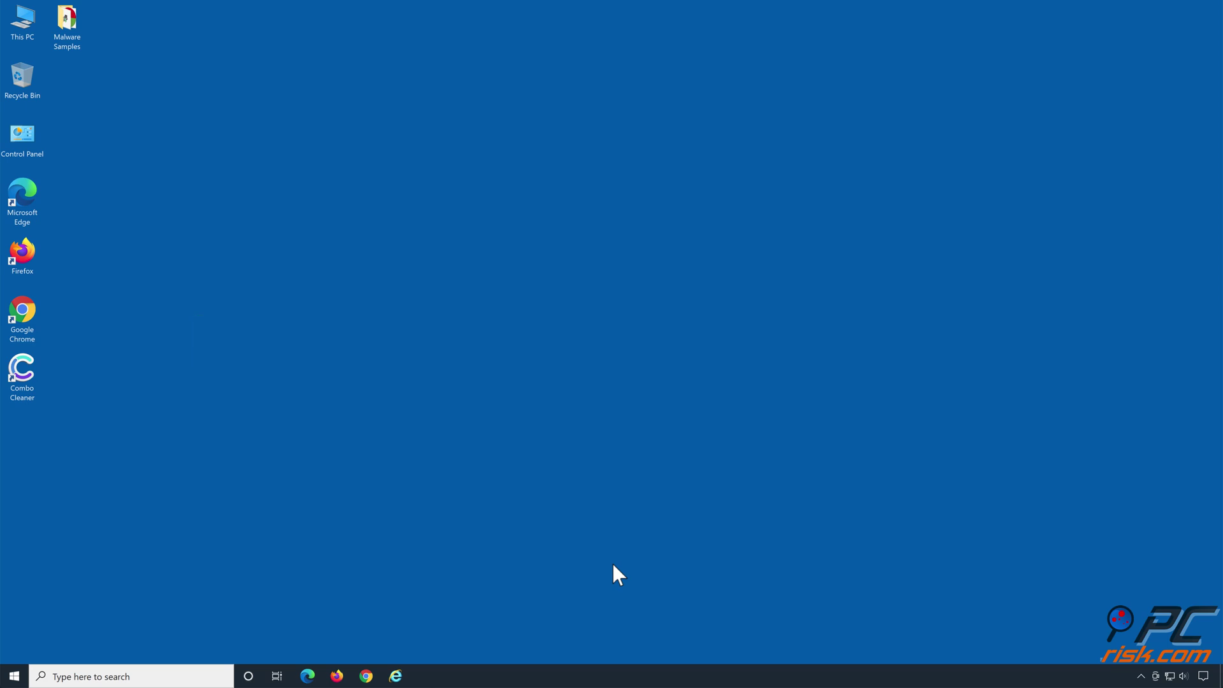
Run a Quick Scan in Combo Cleaner, move all detected threats to quarantine and dismiss the scan summary.
double_click(25, 381)
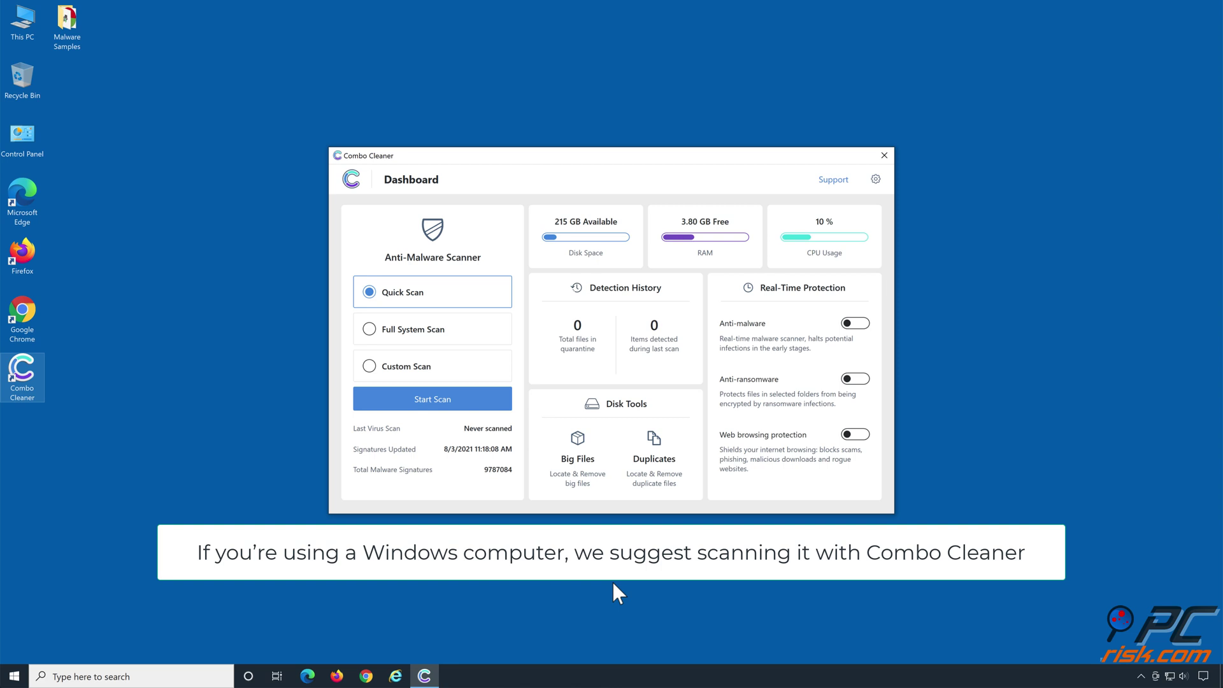
click(433, 404)
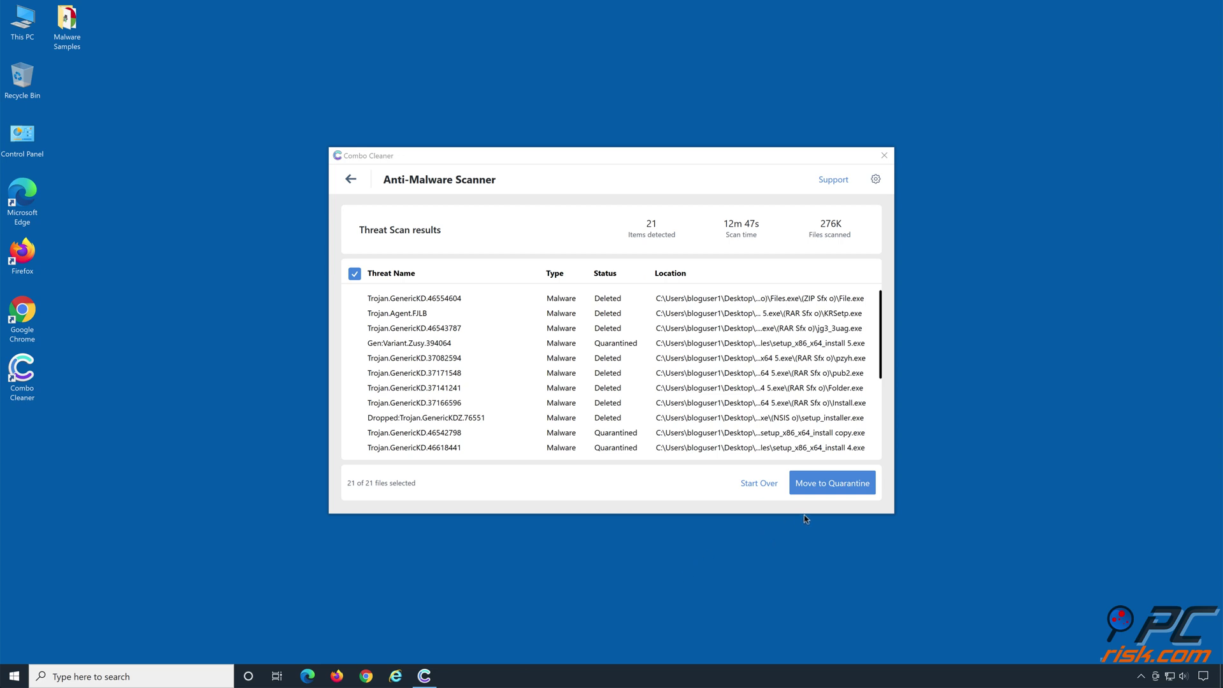
click(832, 489)
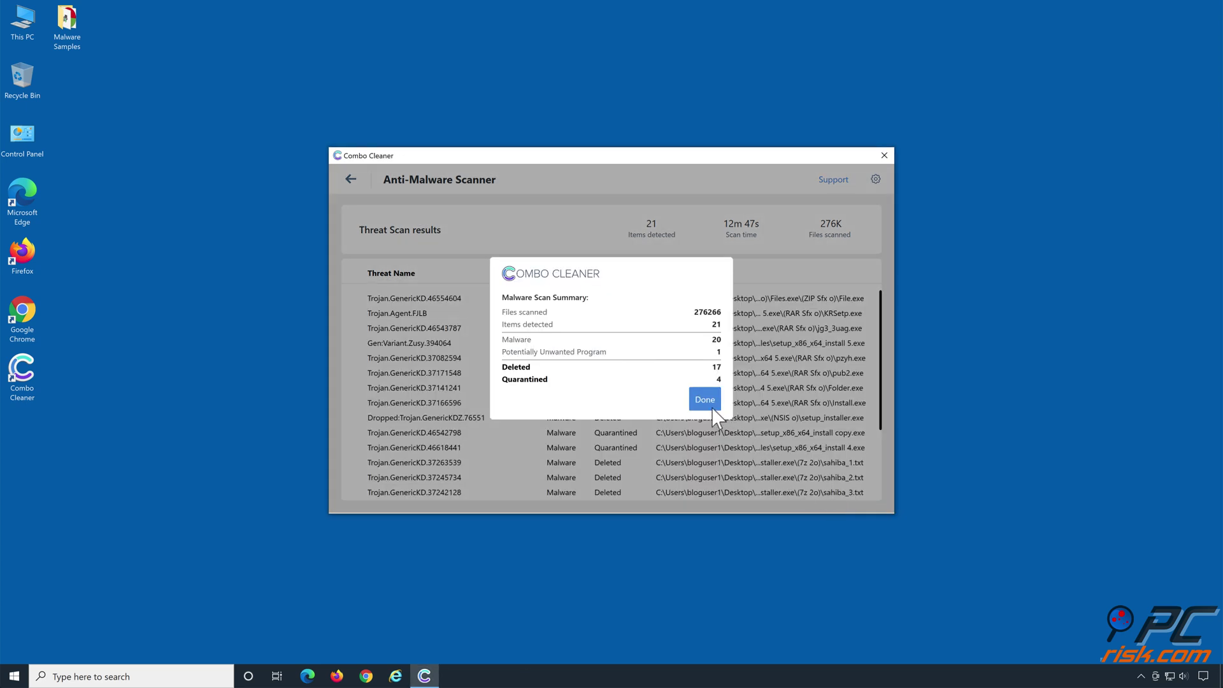
click(709, 407)
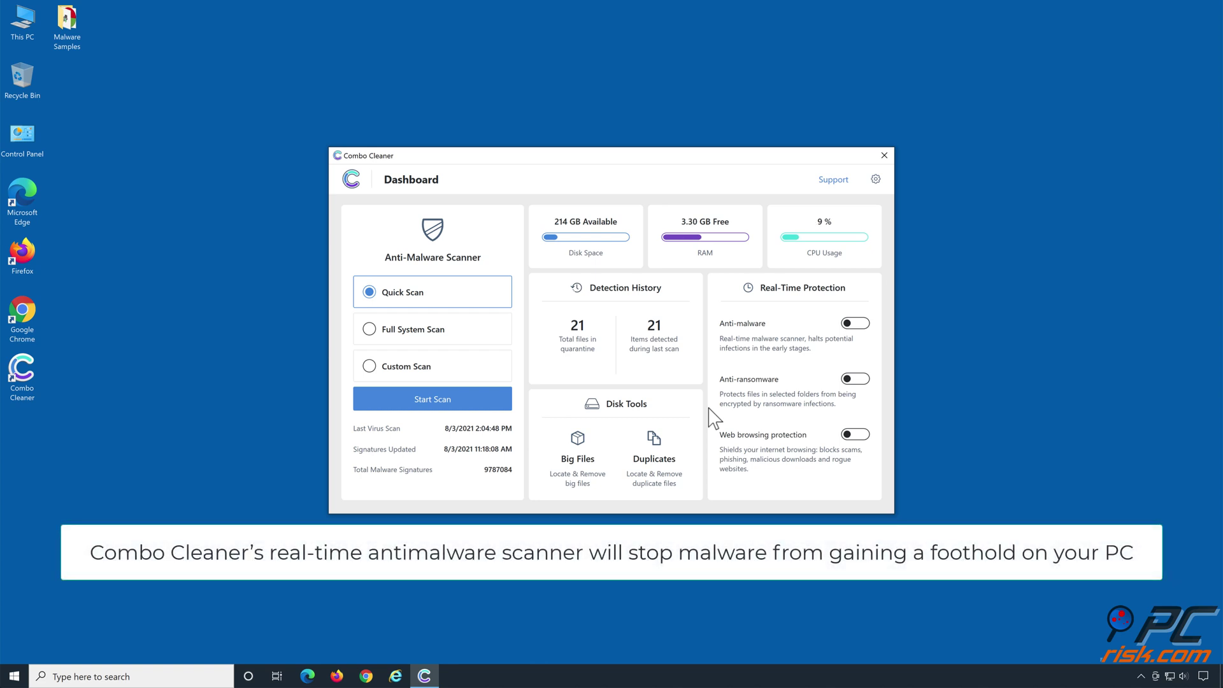
Turn on real-time Anti-malware protection and set up Anti-ransomware with the Documents folder inside the Documents library as a protected folder.
click(853, 326)
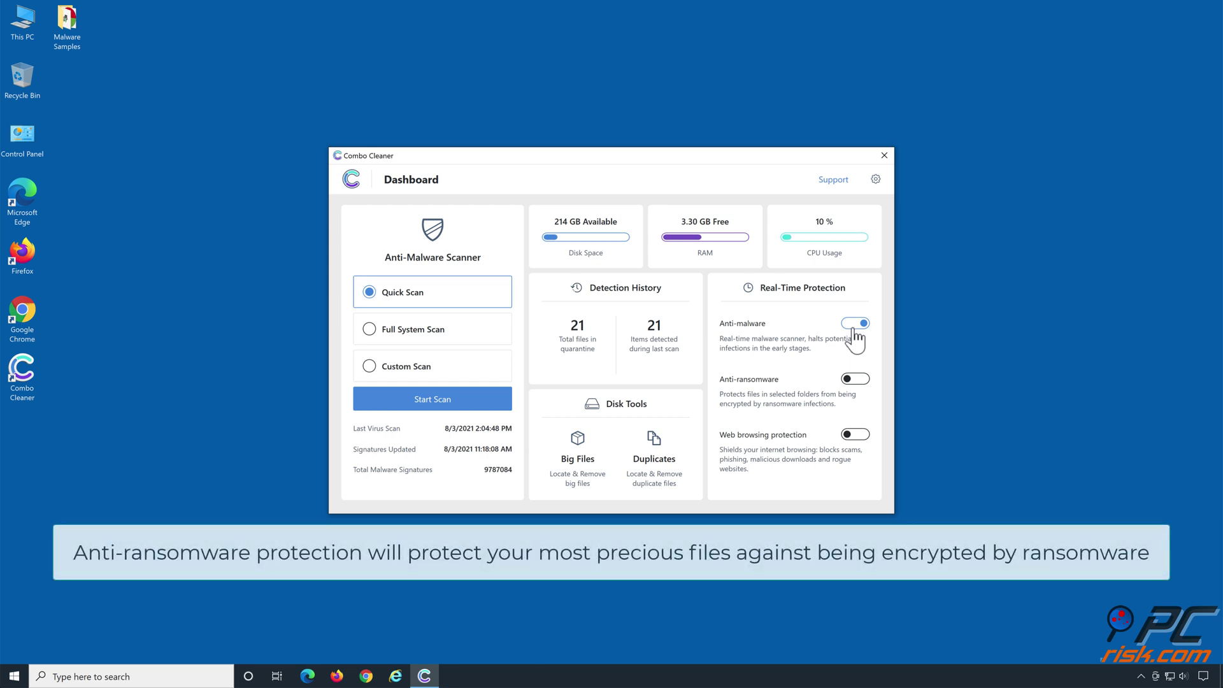
click(856, 381)
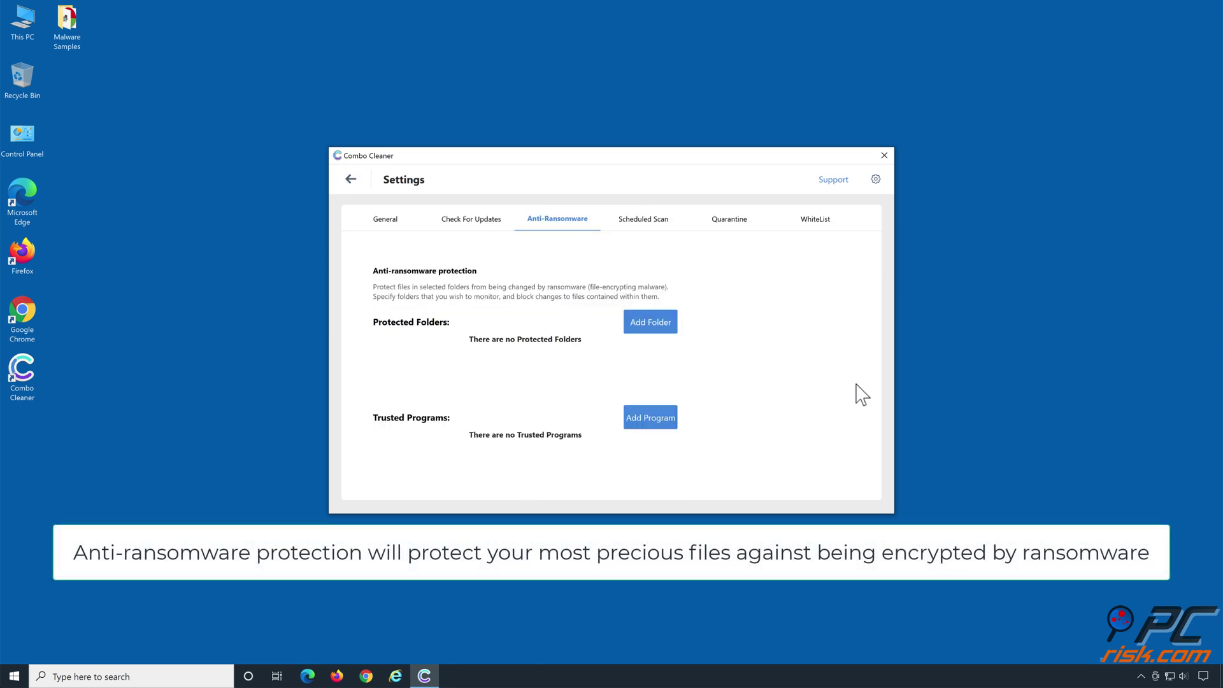
click(648, 331)
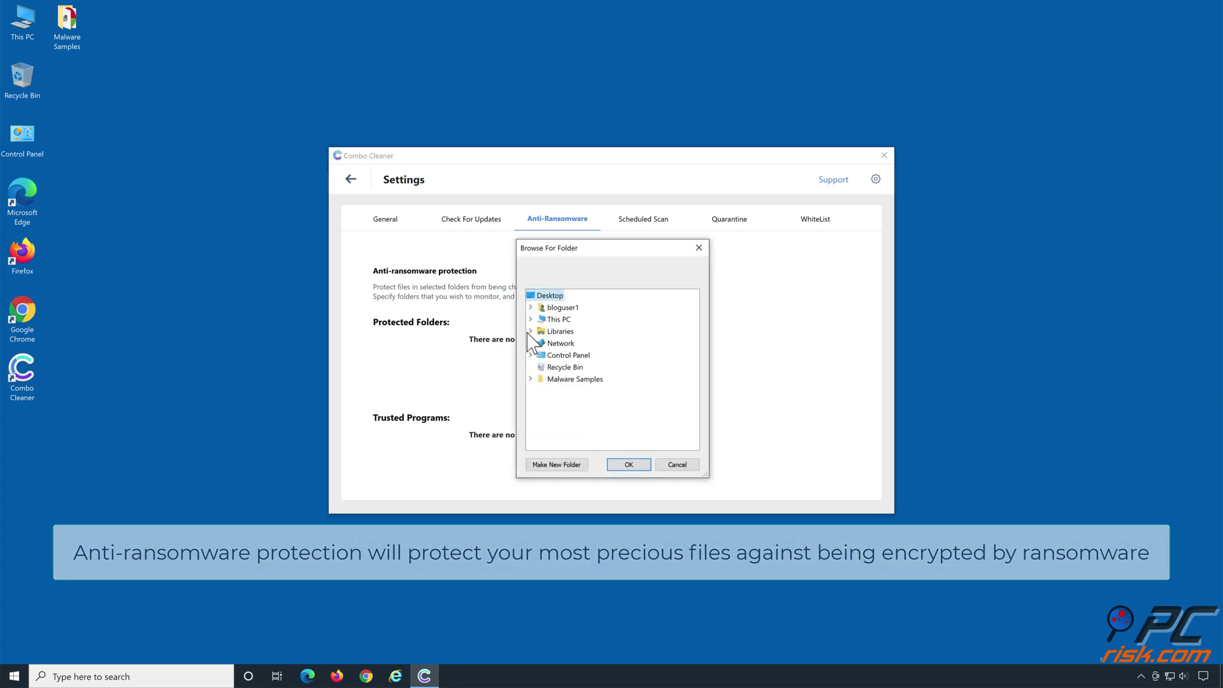
click(530, 331)
double_click(575, 356)
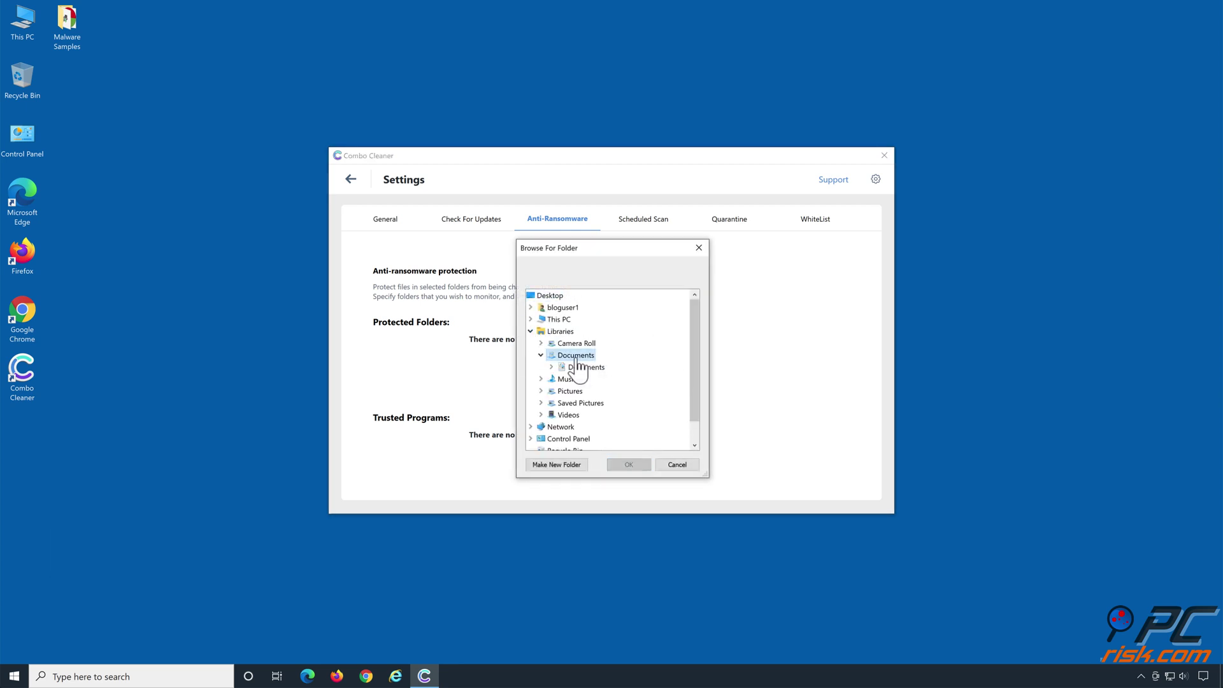
click(581, 368)
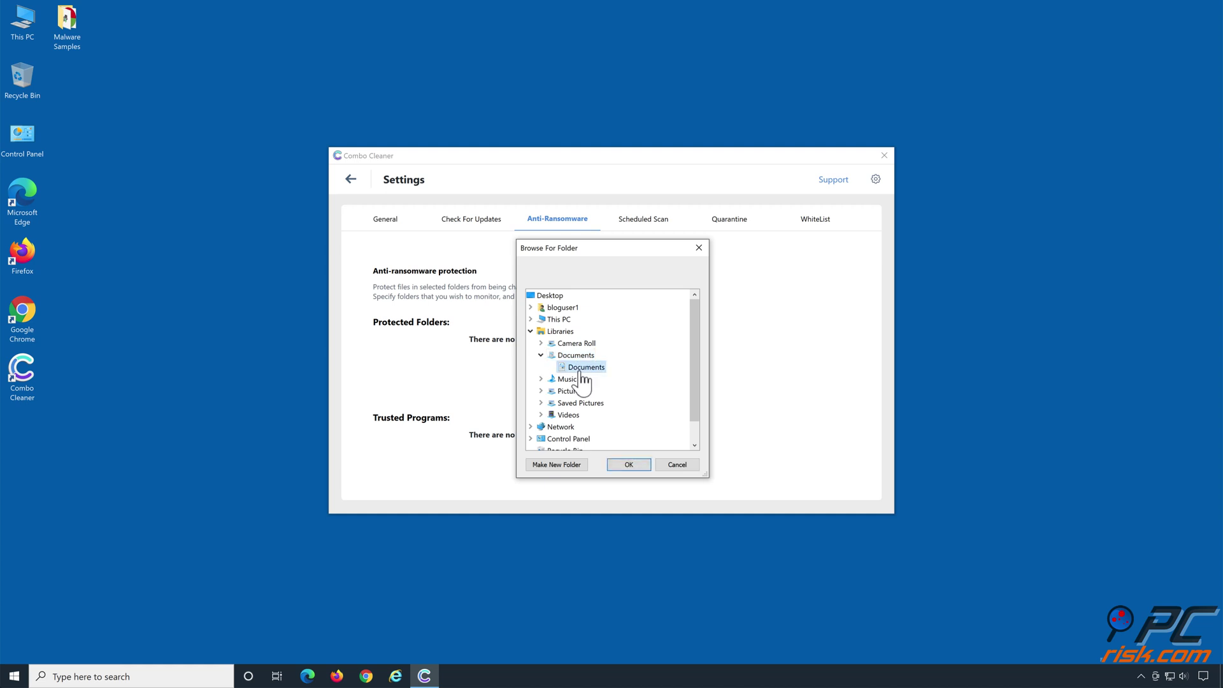
click(628, 466)
Return to the Combo Cleaner dashboard and turn on Web browsing protection.
click(350, 179)
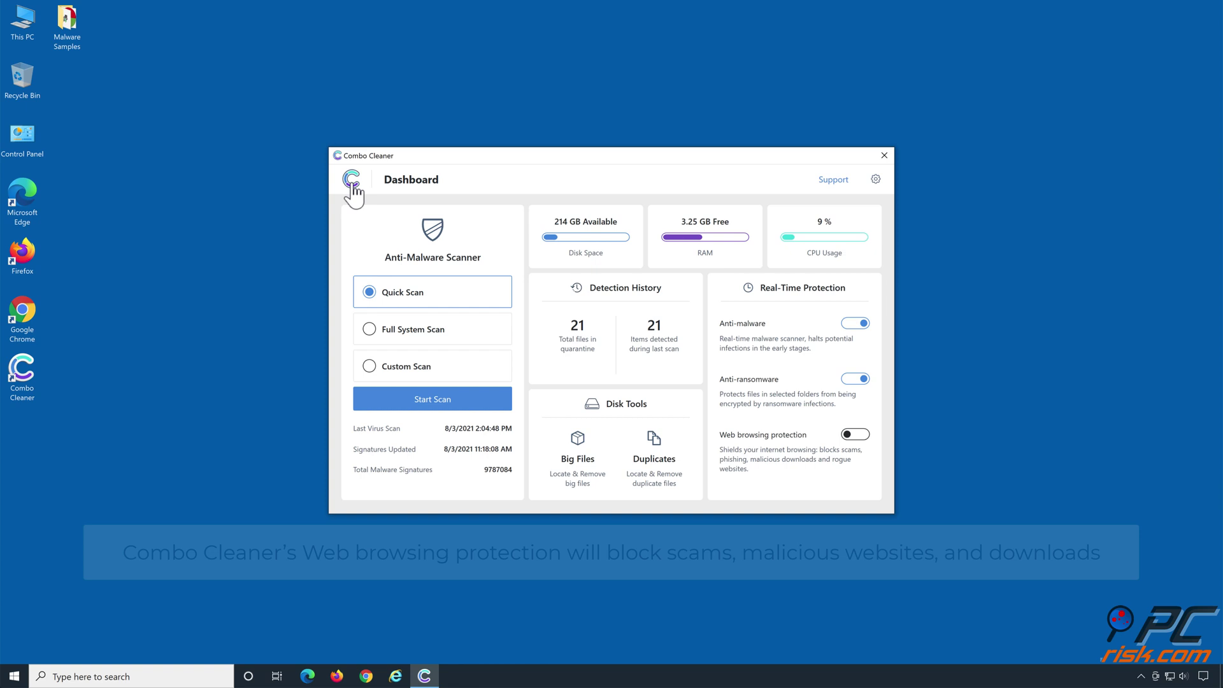
click(857, 439)
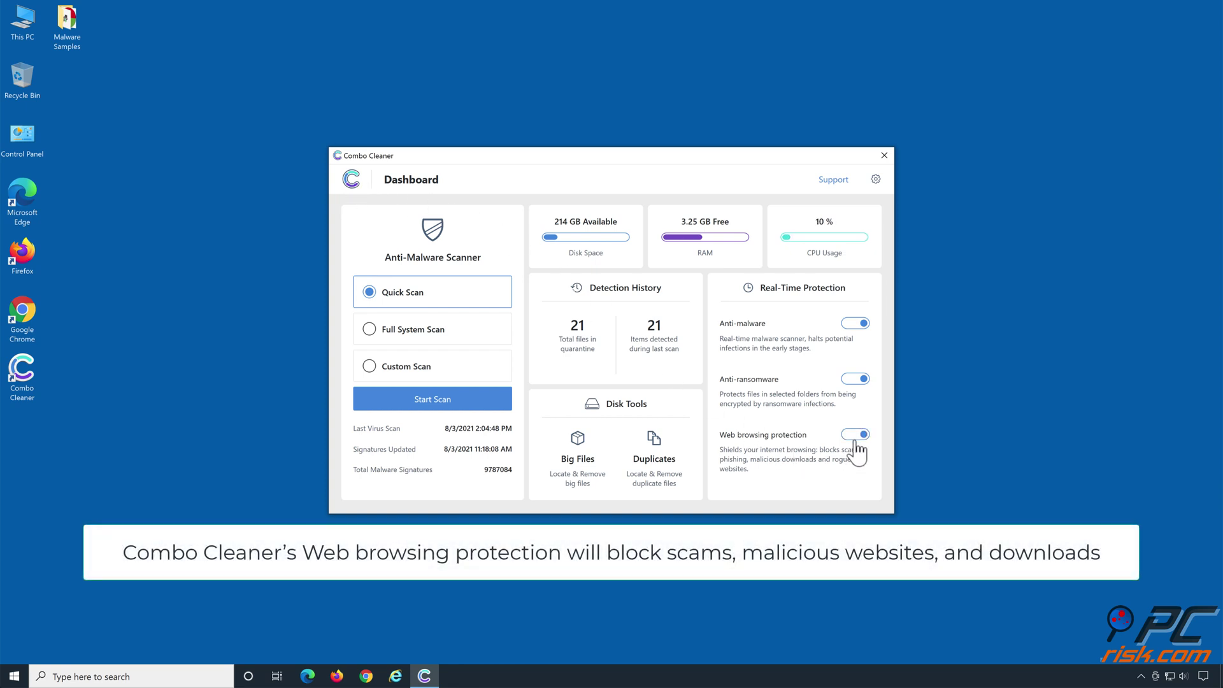